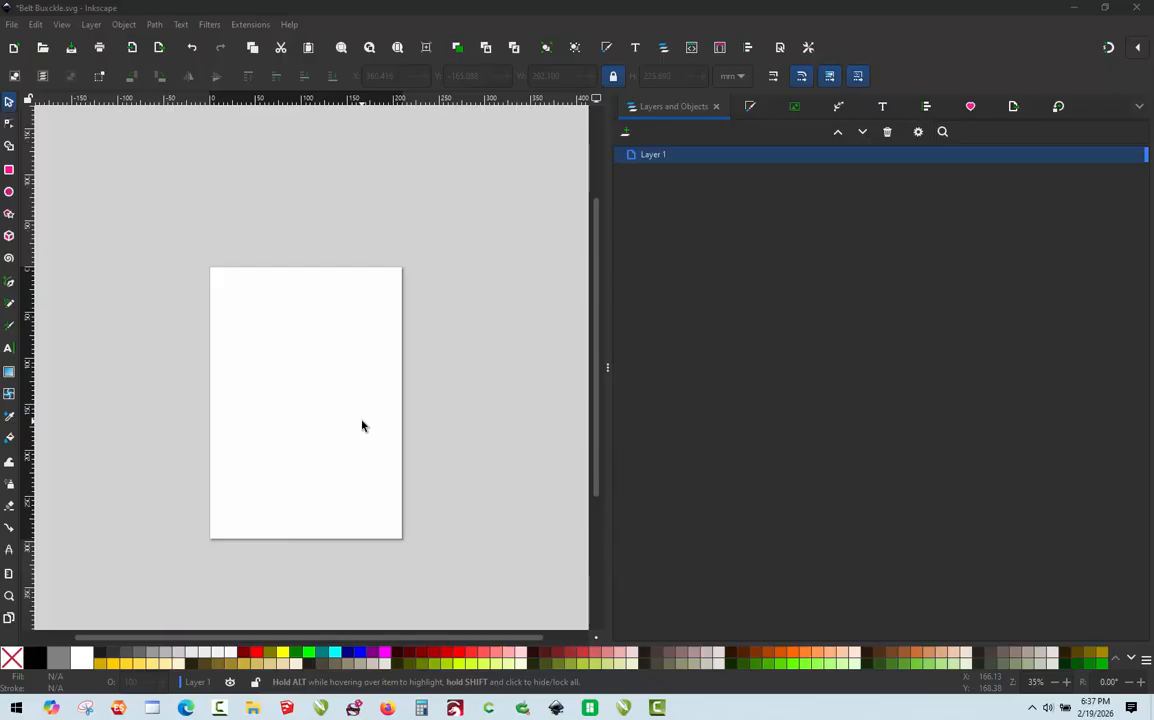
# Step: Import Belt Loop.jpg from the Desktop as an embedded image, with DPI taken from the file and automatic rendering mode
pyautogui.click(12, 24)
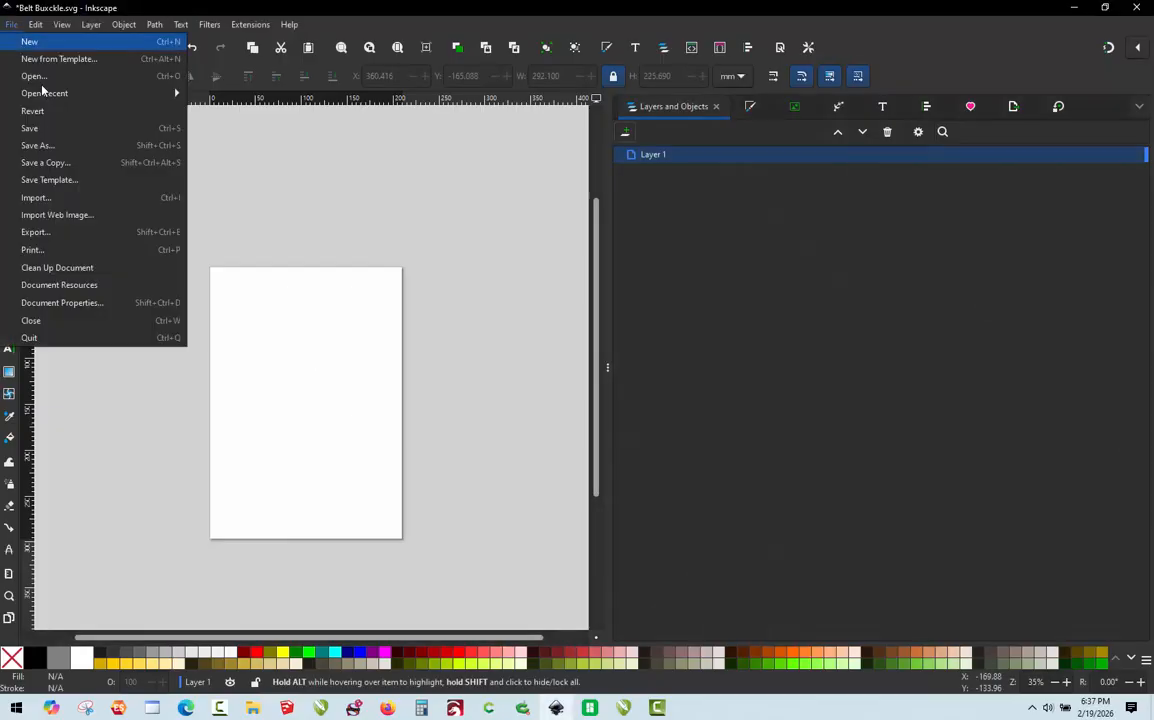
pyautogui.click(67, 204)
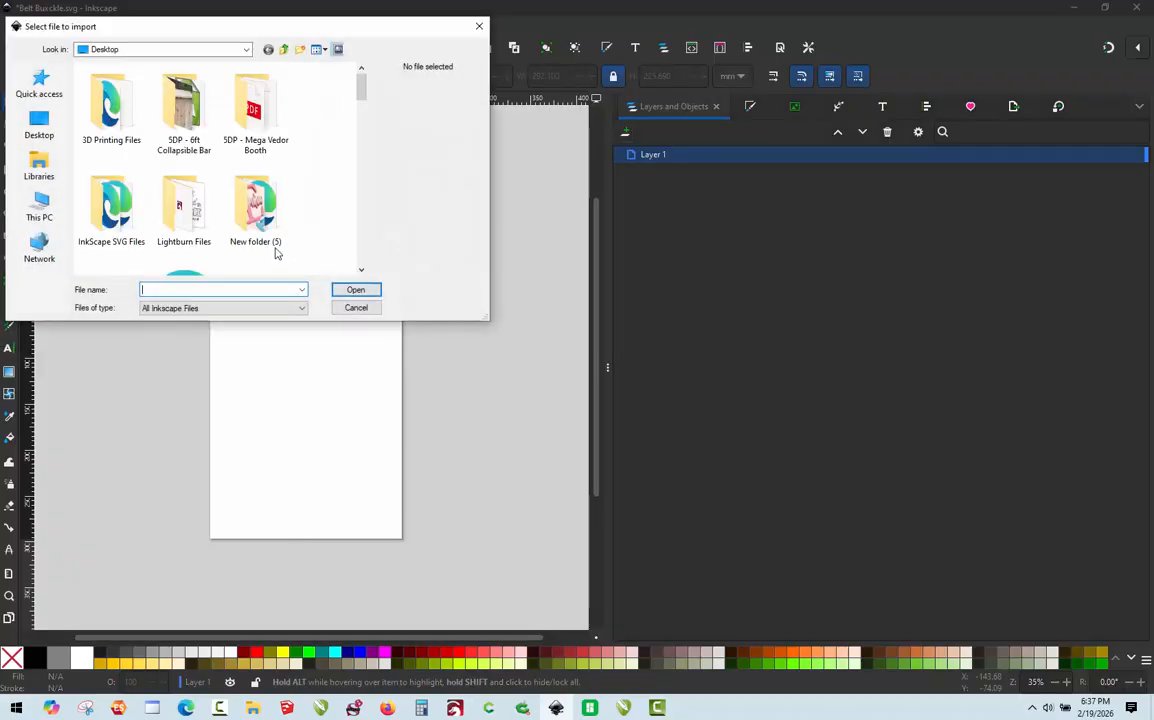
pyautogui.scroll(-5, 277, 248)
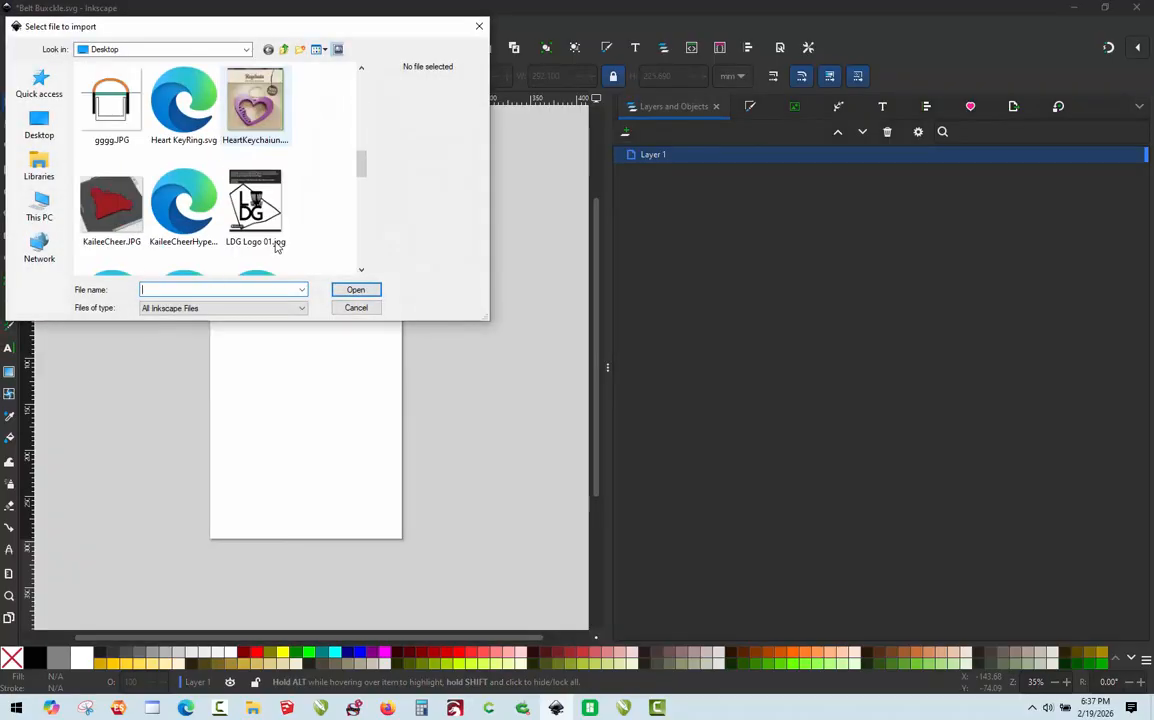
pyautogui.scroll(6, 277, 248)
pyautogui.scroll(-3, 277, 248)
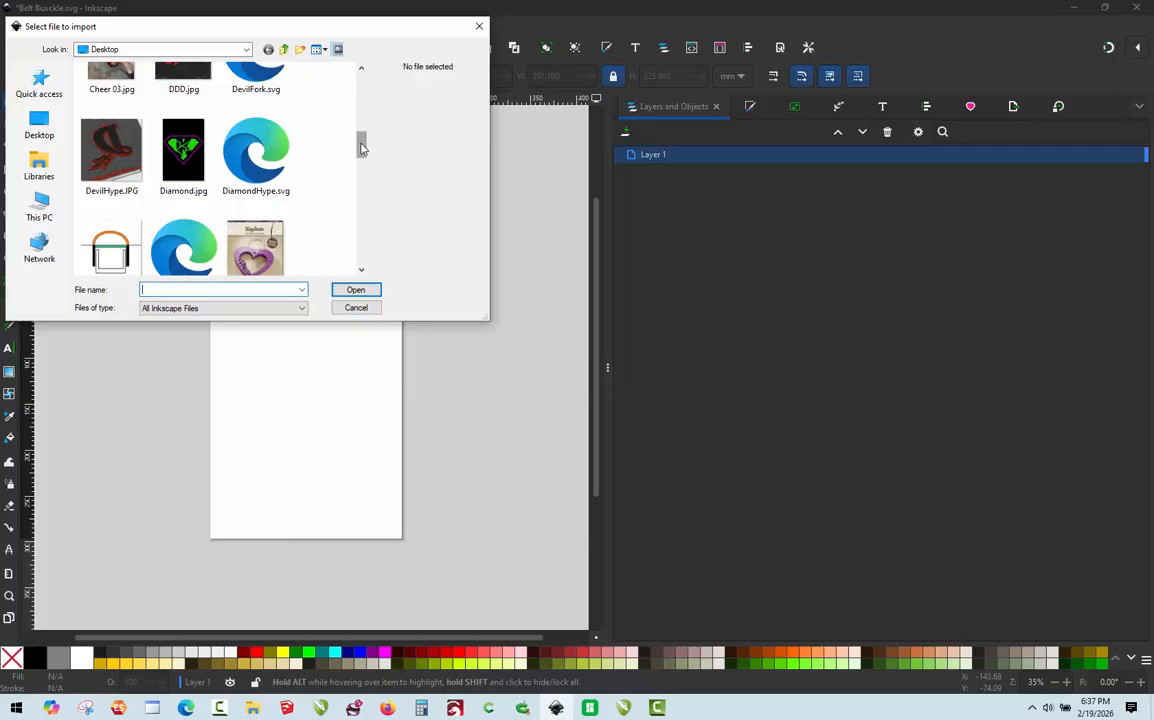
pyautogui.moveTo(362, 148); pyautogui.dragTo(377, 113)
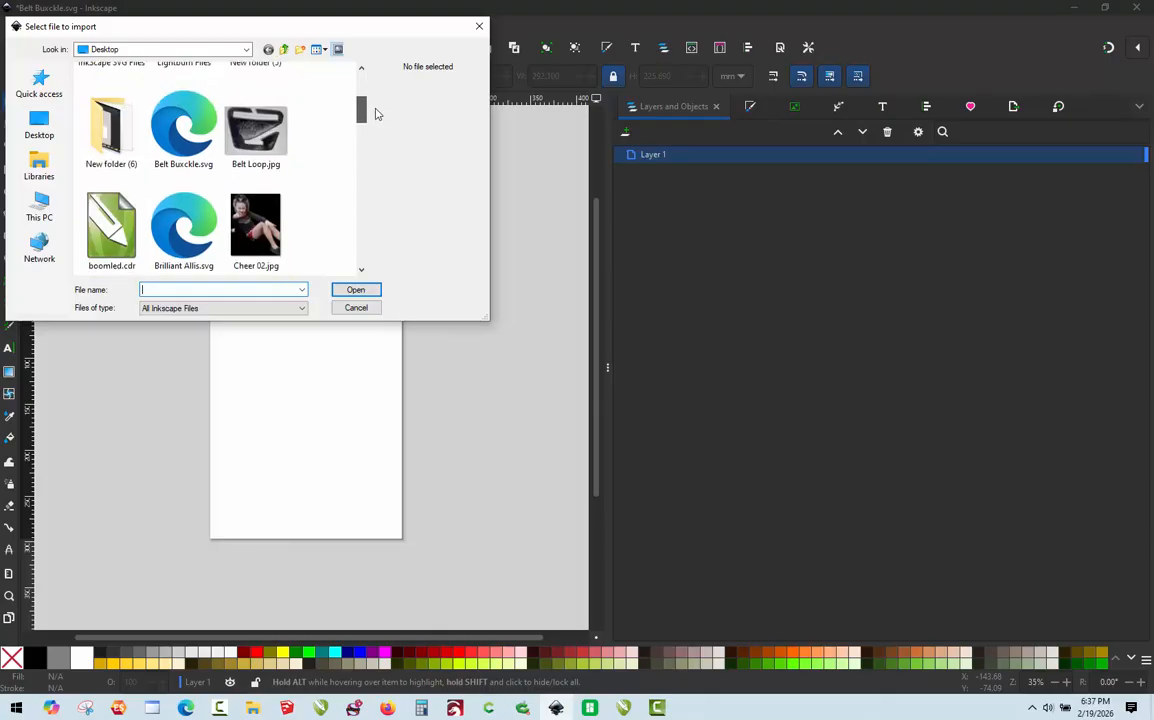
pyautogui.doubleClick(260, 112)
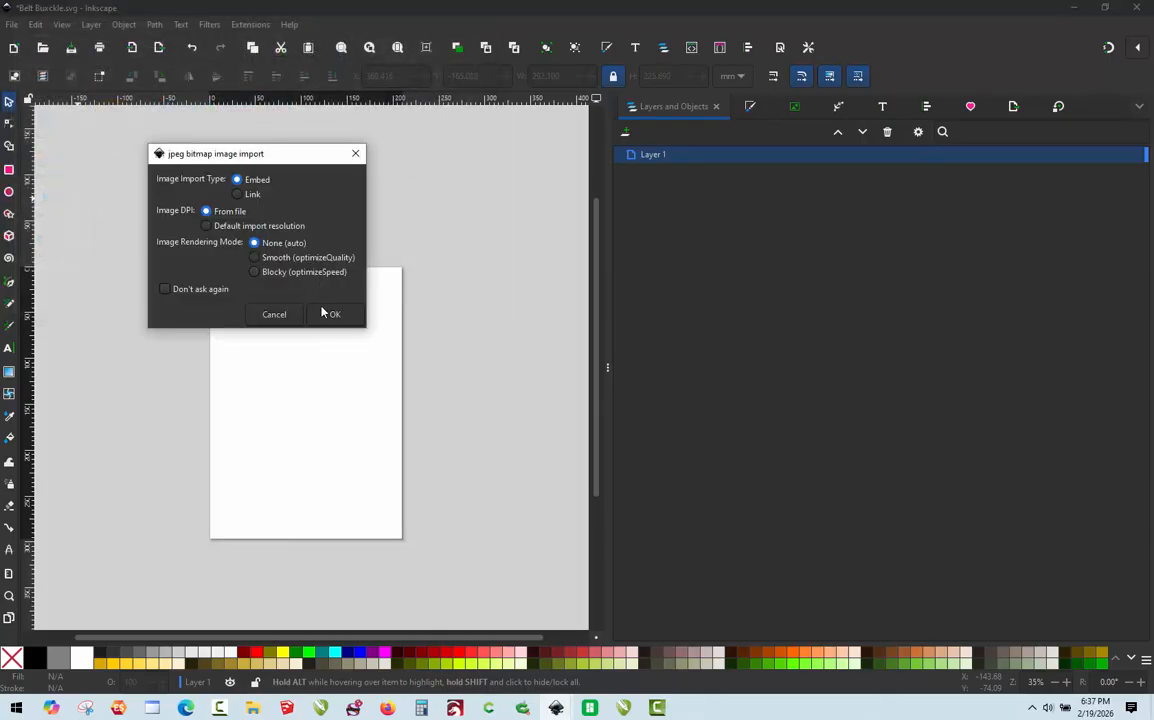
pyautogui.click(333, 316)
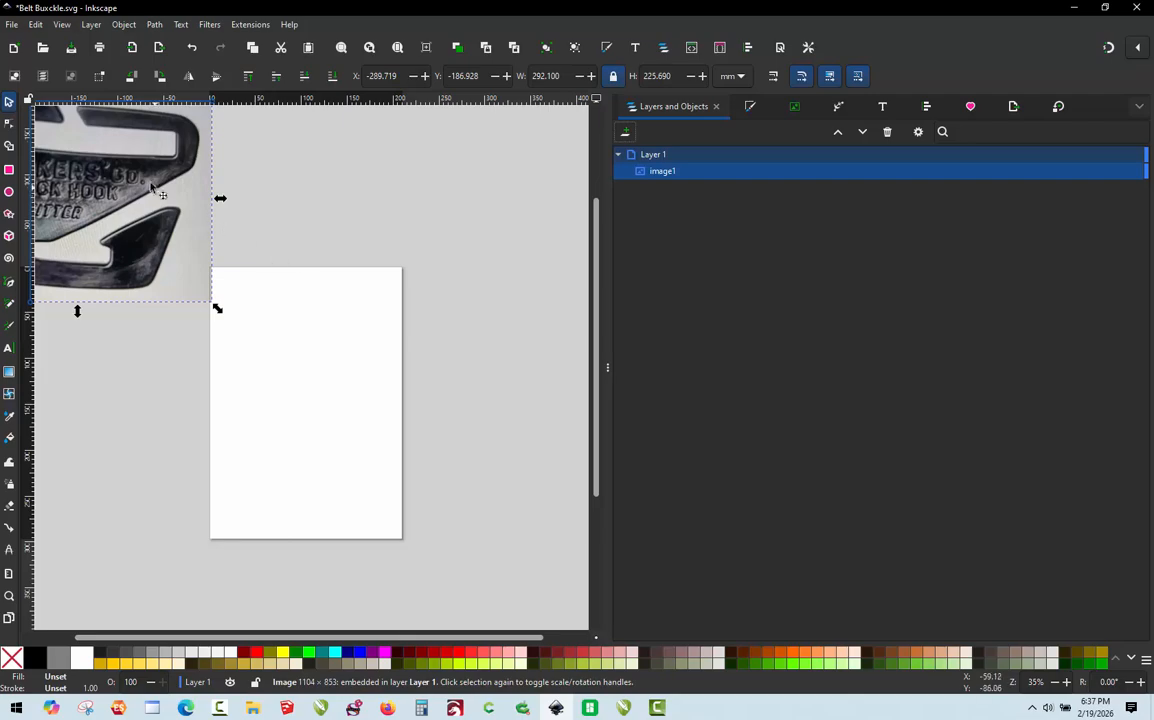
# Step: Move the imported buckle photo onto the page, with its corner at about X -1.8 mm, Y -43.8 mm
pyautogui.moveTo(126, 186); pyautogui.dragTo(418, 313)
pyautogui.scroll(1, 407, 338)
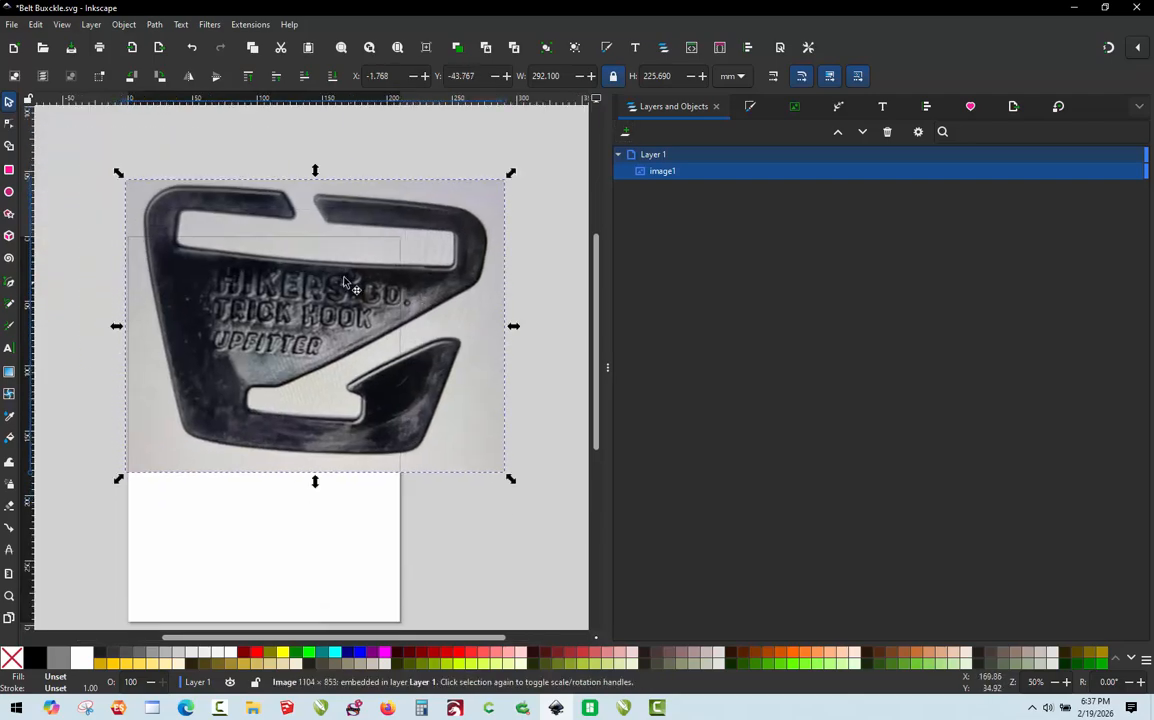
pyautogui.scroll(-1, 320, 260)
pyautogui.scroll(1, 340, 292)
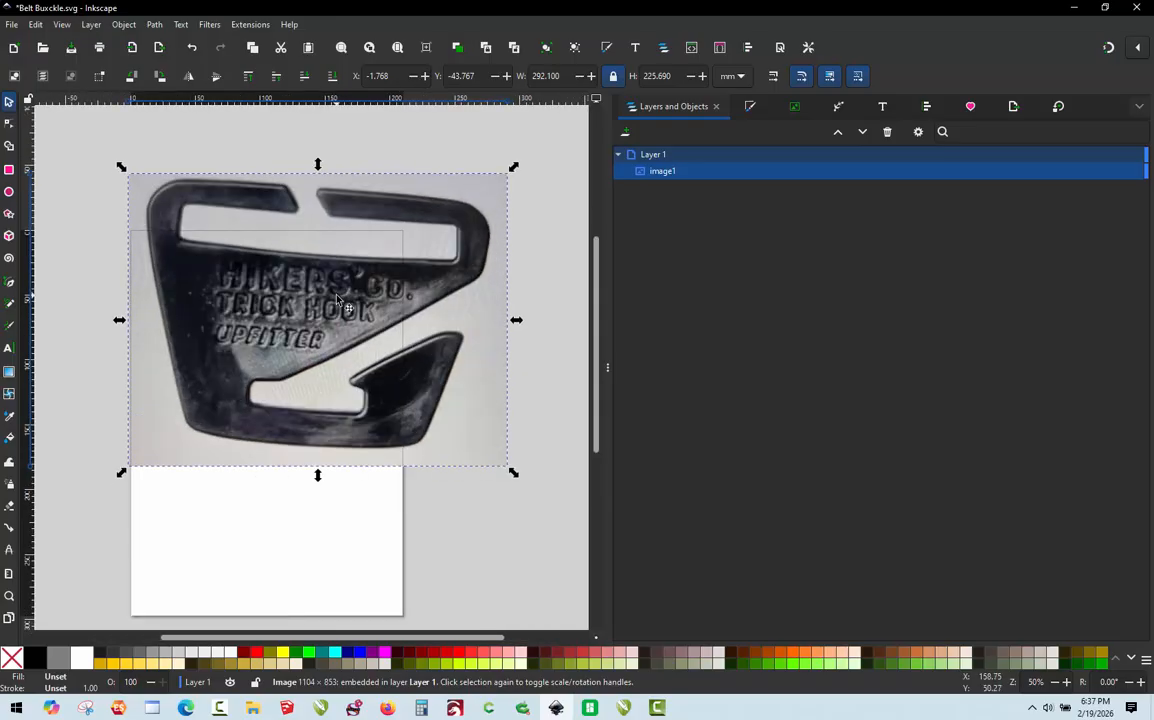
# Step: Trace the buckle photo as a single-scan bitmap using Brightness cutoff with a threshold of 0.553
pyautogui.rightClick(280, 312)
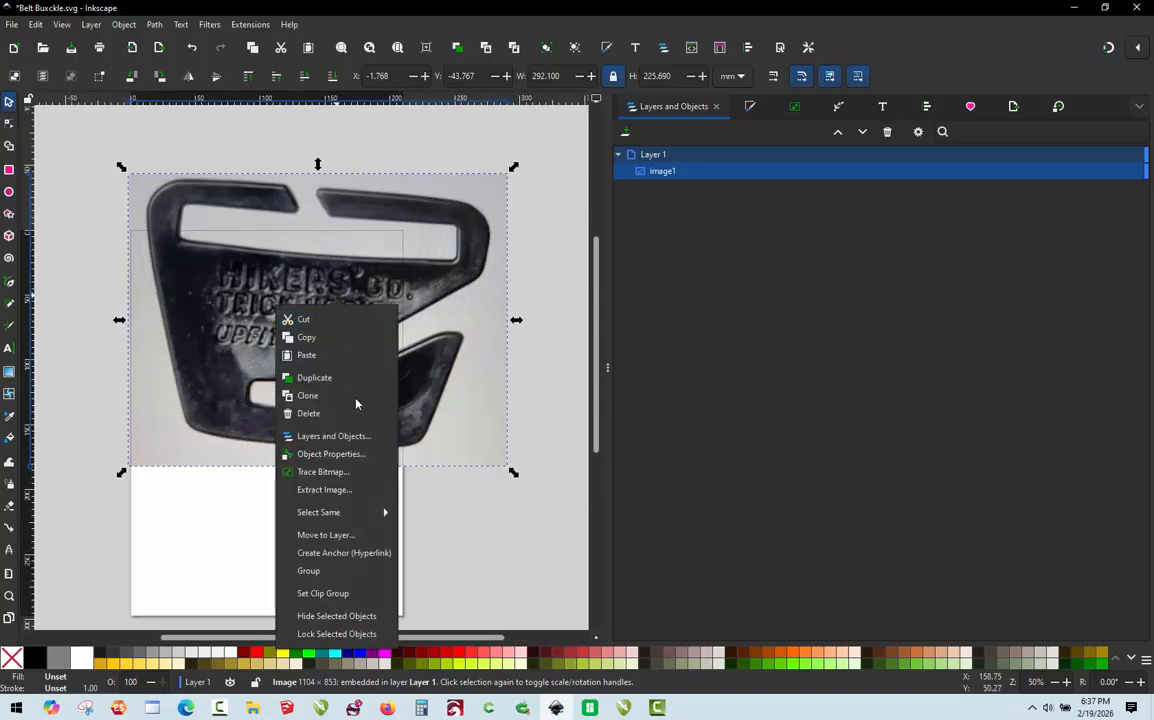
pyautogui.click(358, 470)
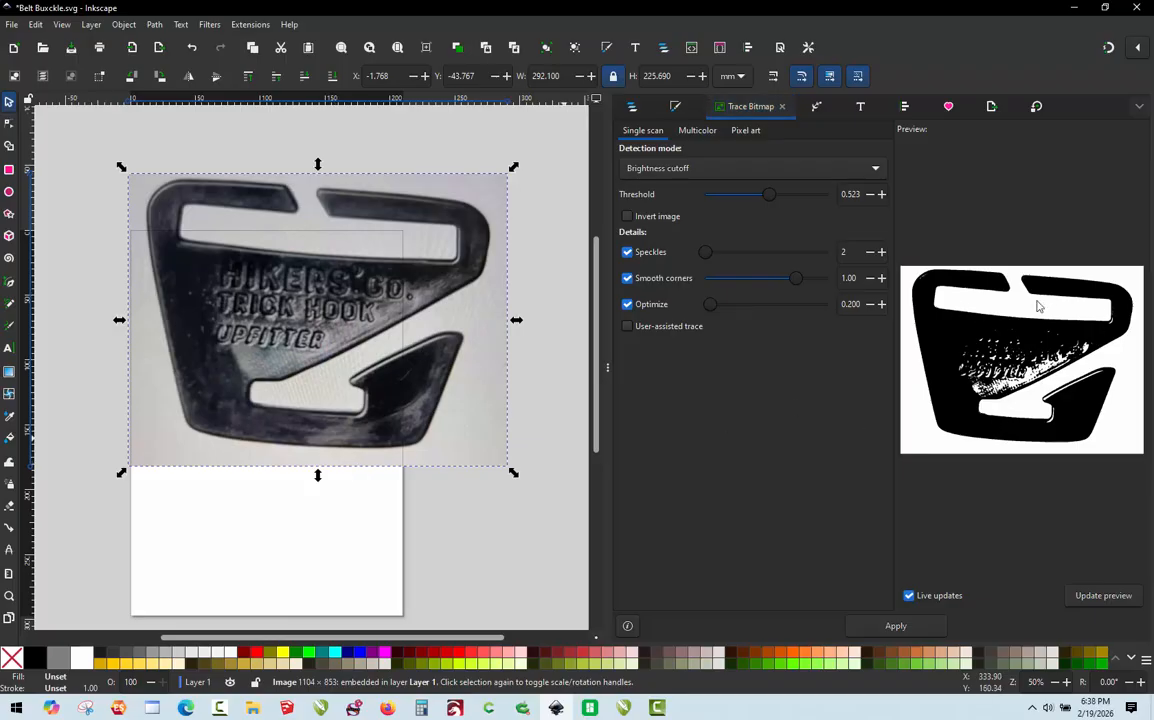
pyautogui.click(705, 172)
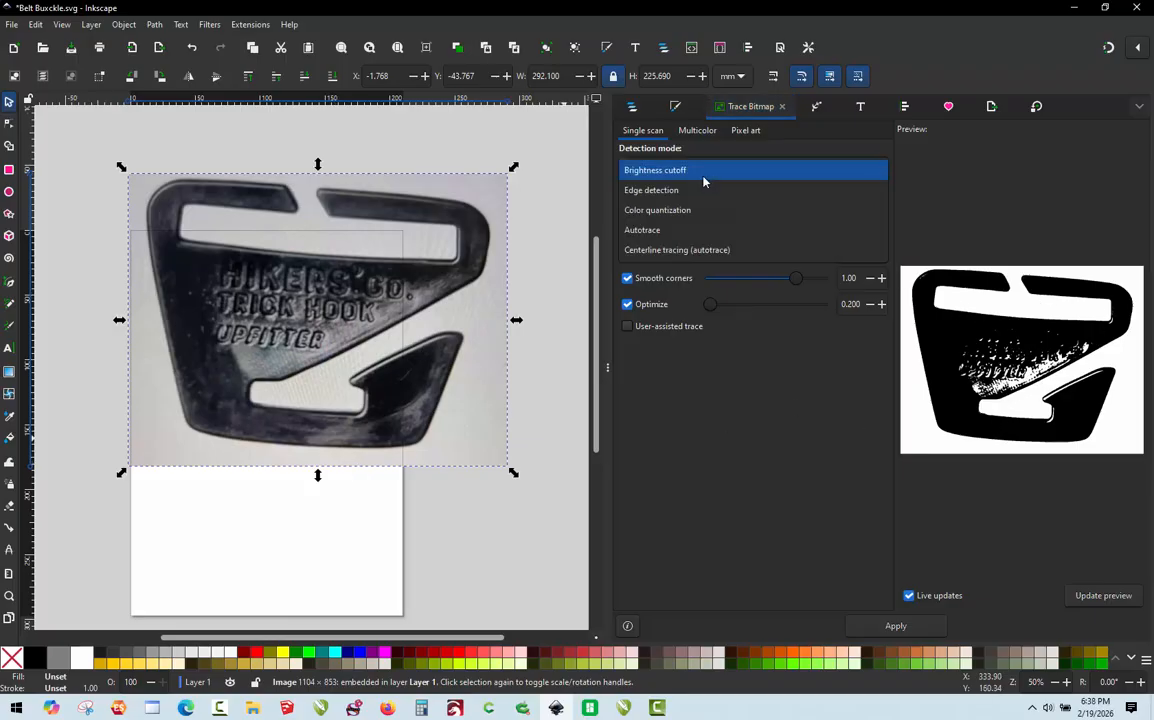
pyautogui.click(702, 176)
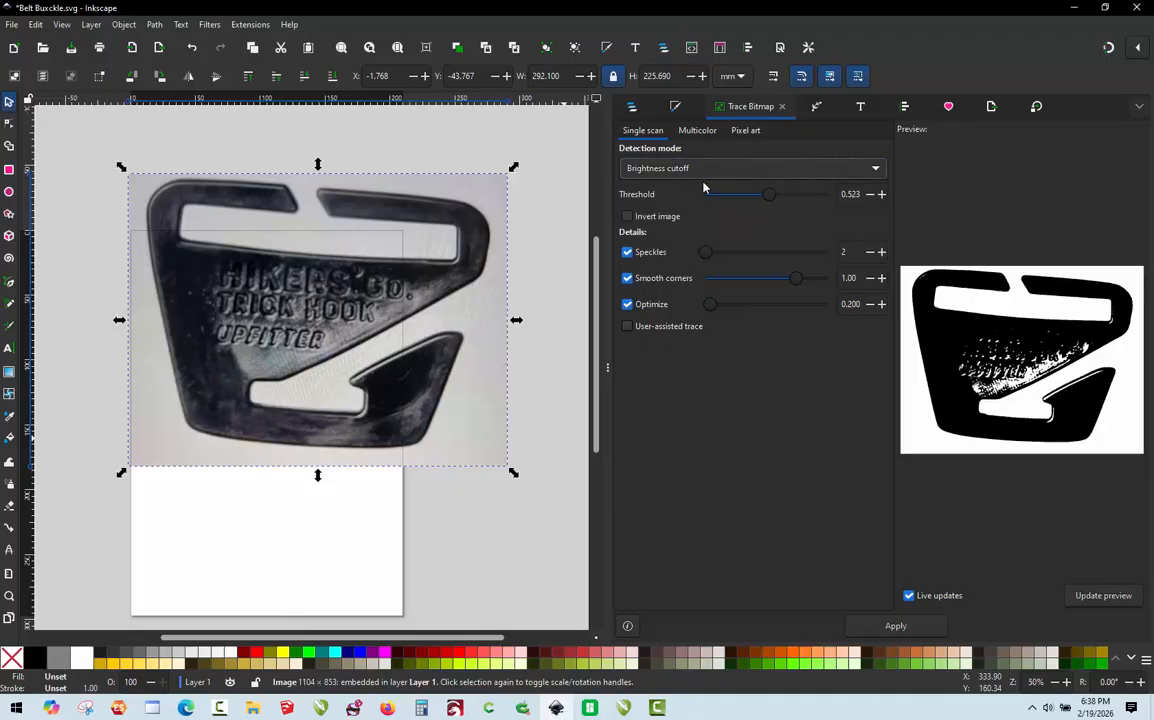
pyautogui.moveTo(610, 373); pyautogui.dragTo(710, 367)
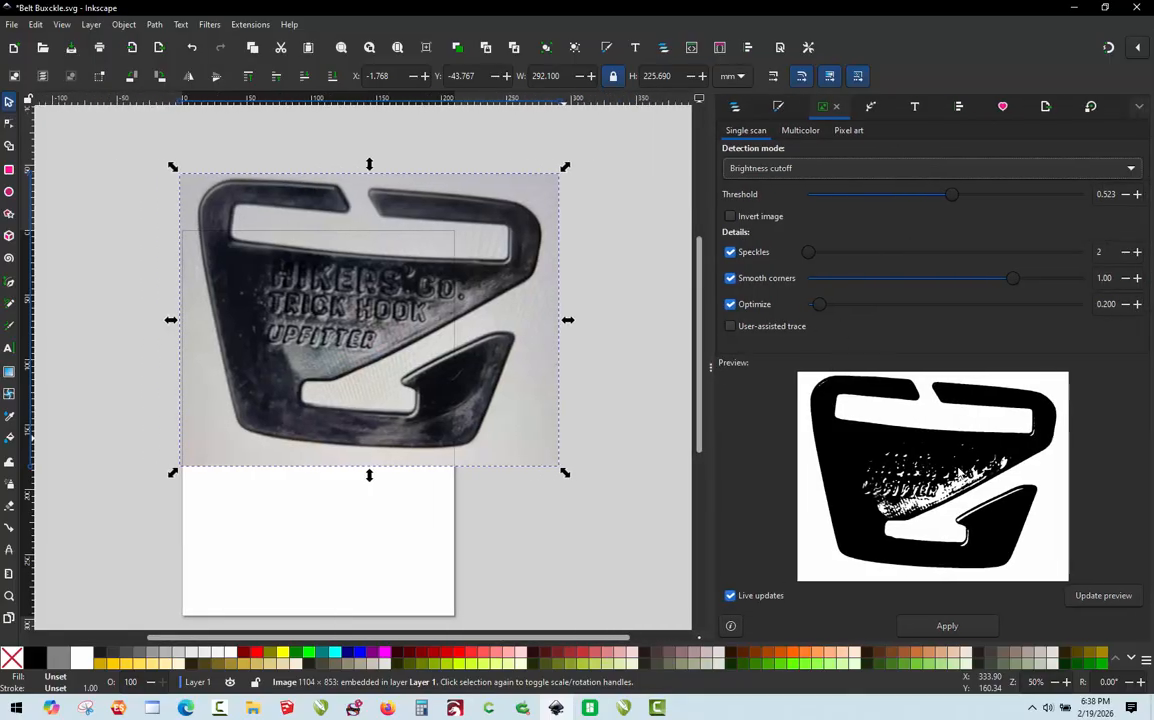
pyautogui.moveTo(954, 199)
pyautogui.mouseDown()
pyautogui.moveTo(842, 196)
pyautogui.moveTo(1012, 196)
pyautogui.moveTo(963, 196)
pyautogui.mouseUp()
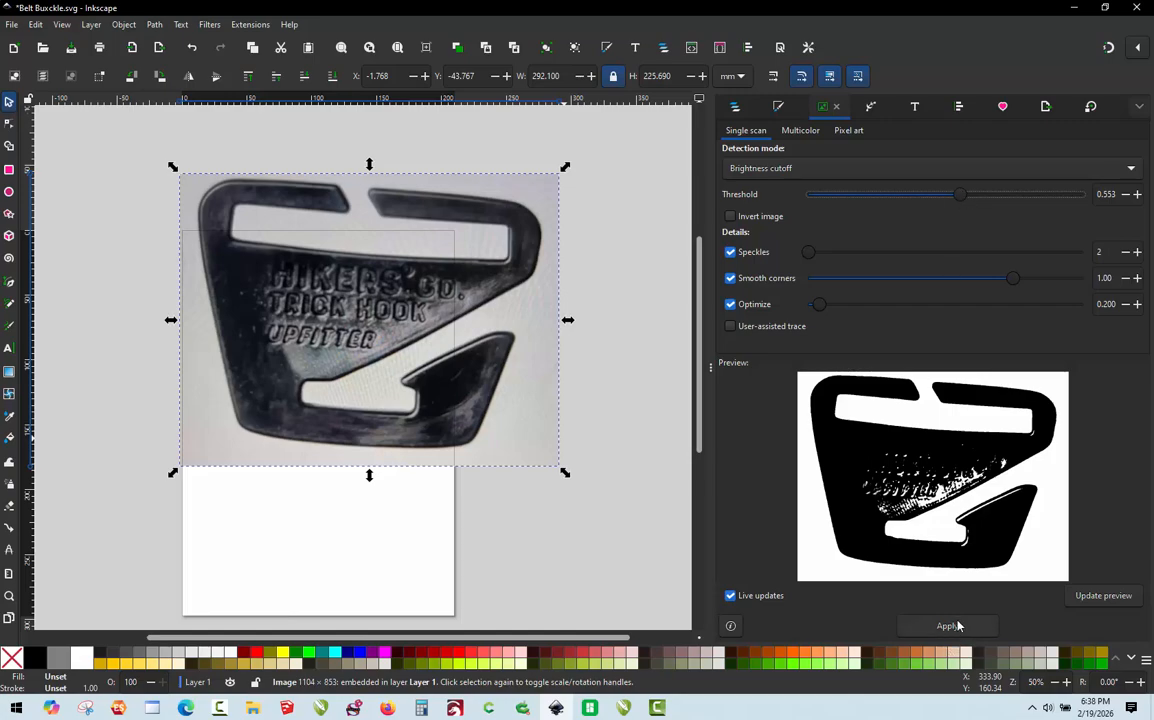
pyautogui.click(957, 625)
# Step: Move the traced buckle shape off the photo into the empty canvas to its right, at about X 511 mm
pyautogui.scroll(-3, 343, 378)
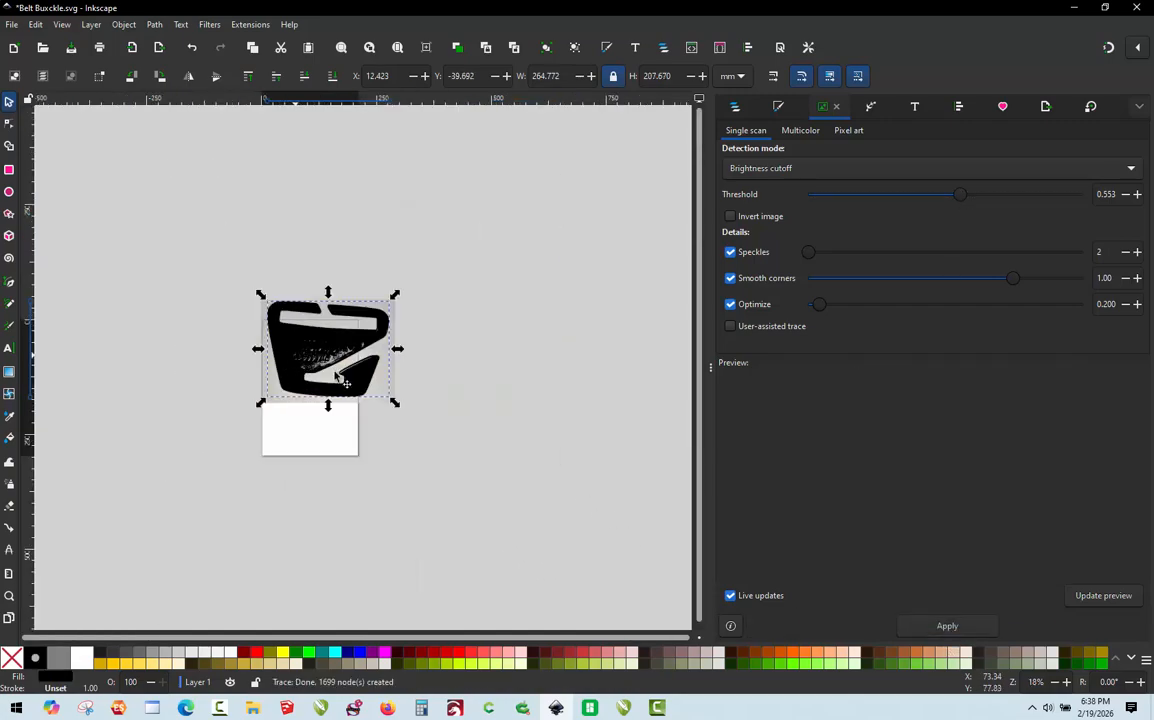
pyautogui.moveTo(304, 357); pyautogui.dragTo(534, 363)
pyautogui.scroll(2, 611, 356)
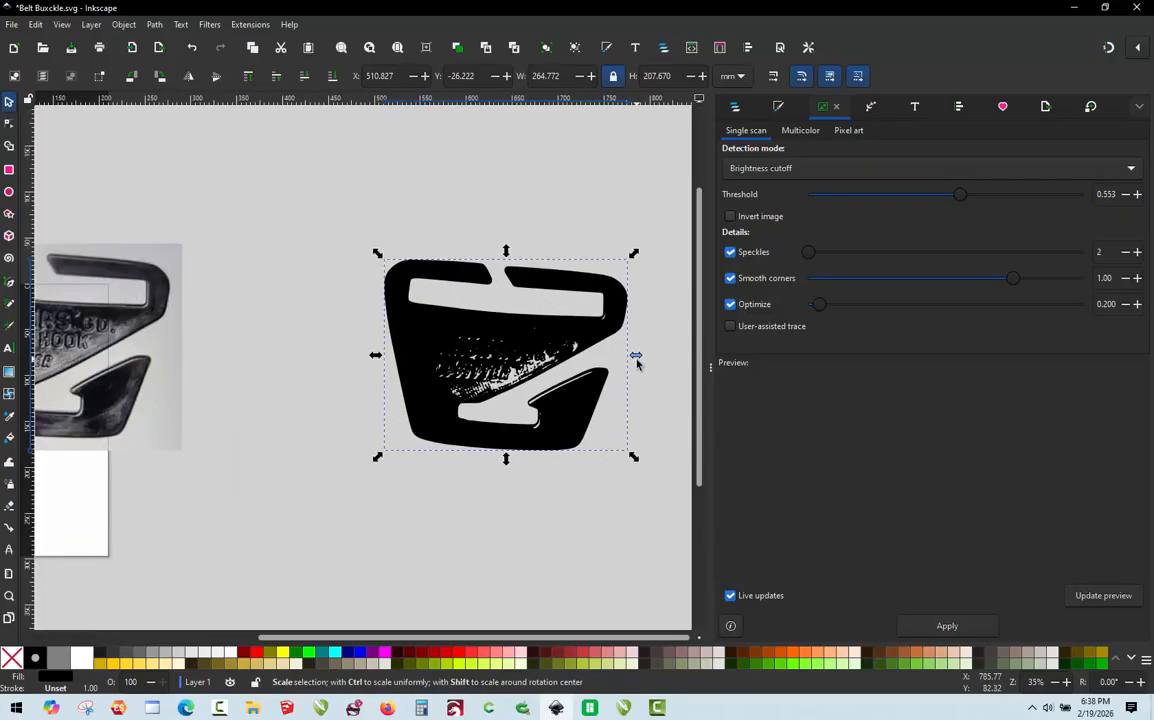
# Step: Break the traced buckle path apart into separate pieces and clear the selection
pyautogui.click(153, 27)
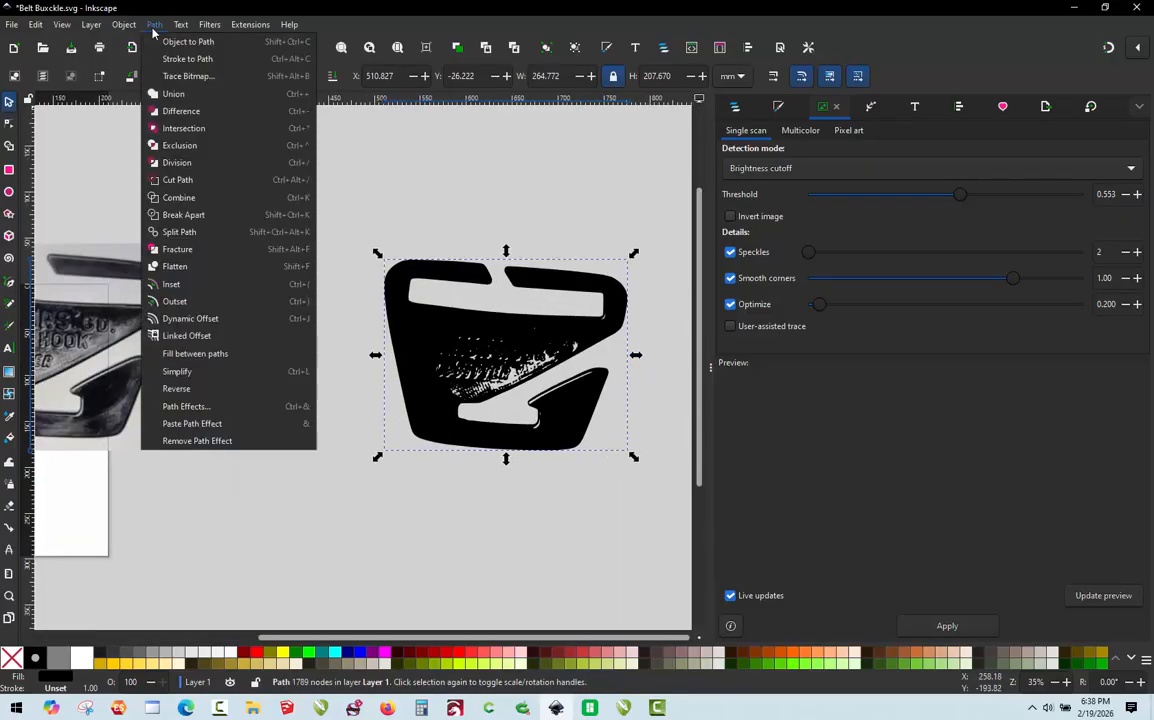
pyautogui.click(183, 214)
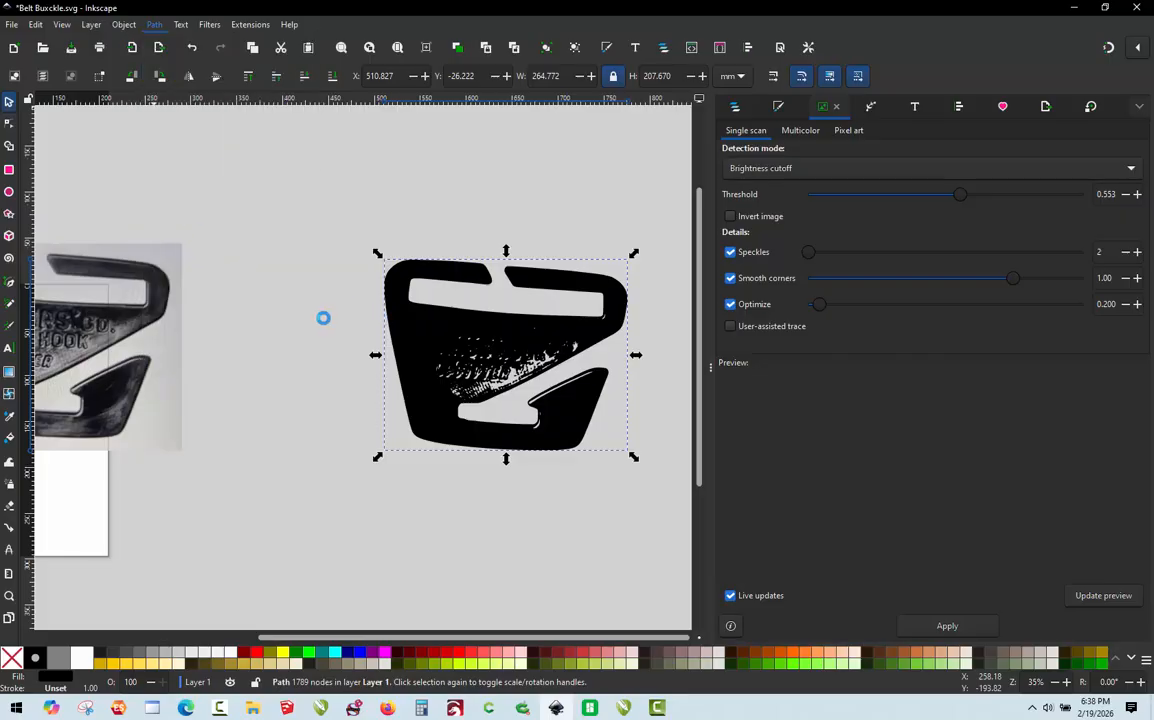
pyautogui.click(323, 318)
pyautogui.scroll(-1, 341, 189)
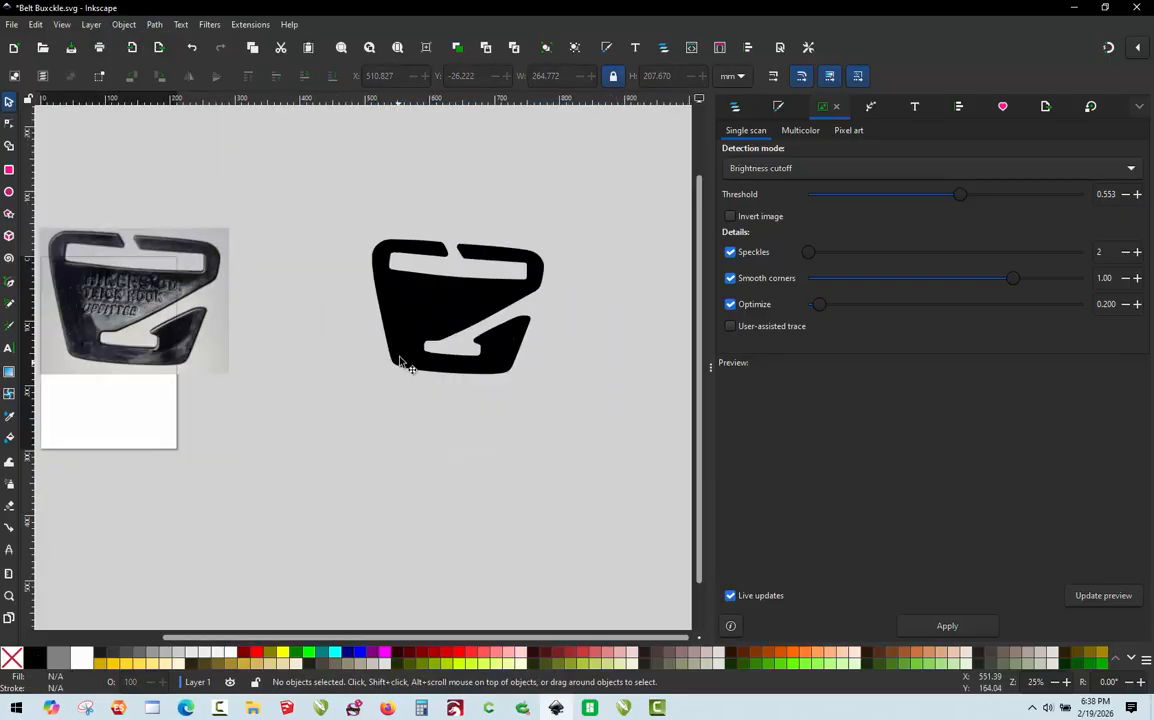
# Step: Move the solid buckle silhouette below the lettering and highlight fragments, and delete all the leftover fragments
pyautogui.moveTo(399, 372)
pyautogui.mouseDown()
pyautogui.moveTo(390, 502)
pyautogui.moveTo(368, 549)
pyautogui.moveTo(355, 549)
pyautogui.mouseUp()
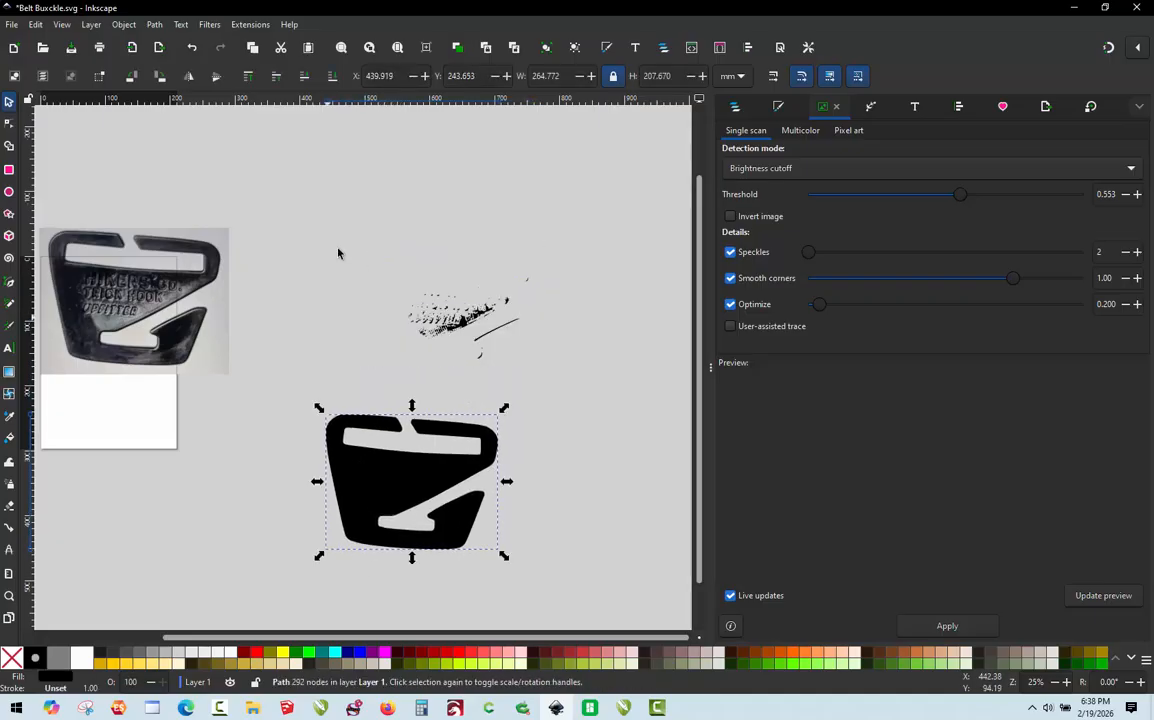
pyautogui.moveTo(346, 223)
pyautogui.mouseDown()
pyautogui.moveTo(543, 371)
pyautogui.moveTo(608, 401)
pyautogui.mouseUp()
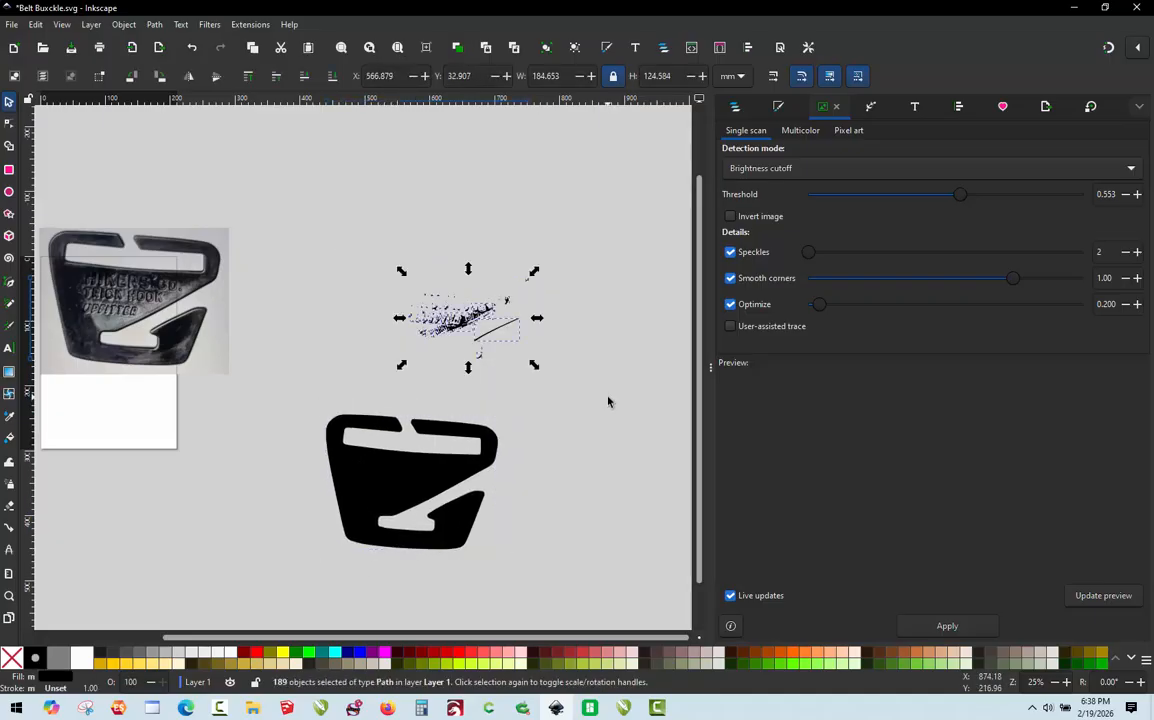
pyautogui.press('Delete')
pyautogui.scroll(1, 410, 548)
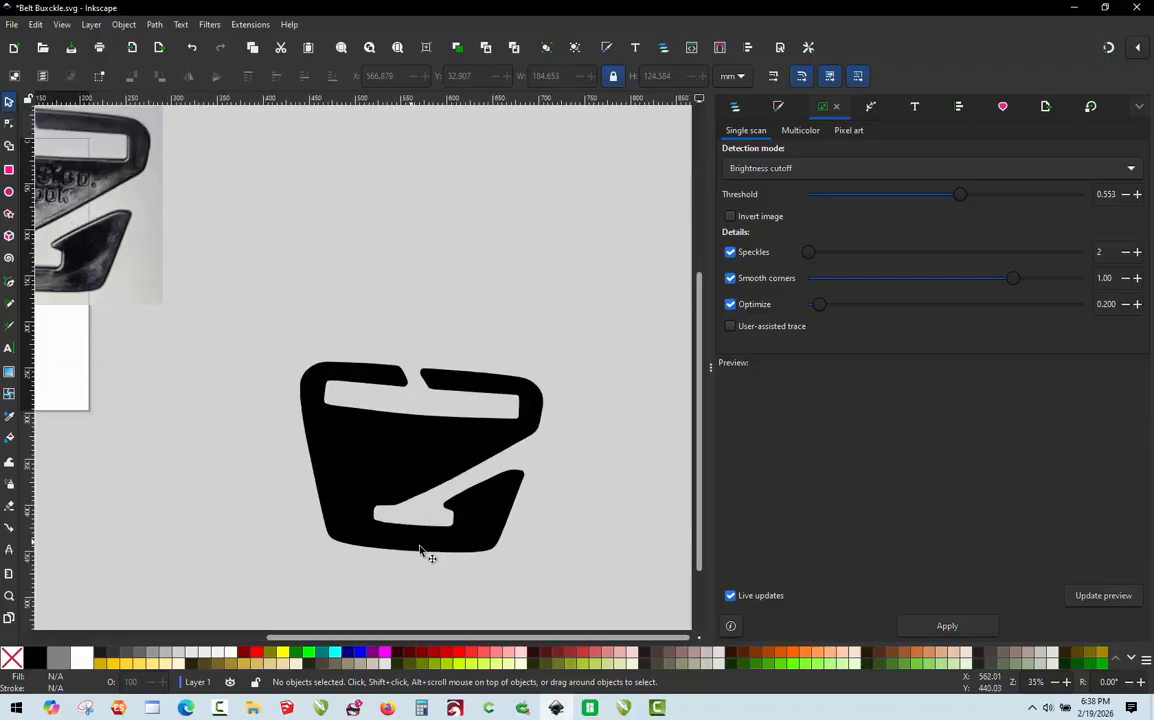
pyautogui.scroll(1, 420, 550)
pyautogui.scroll(-1, 421, 434)
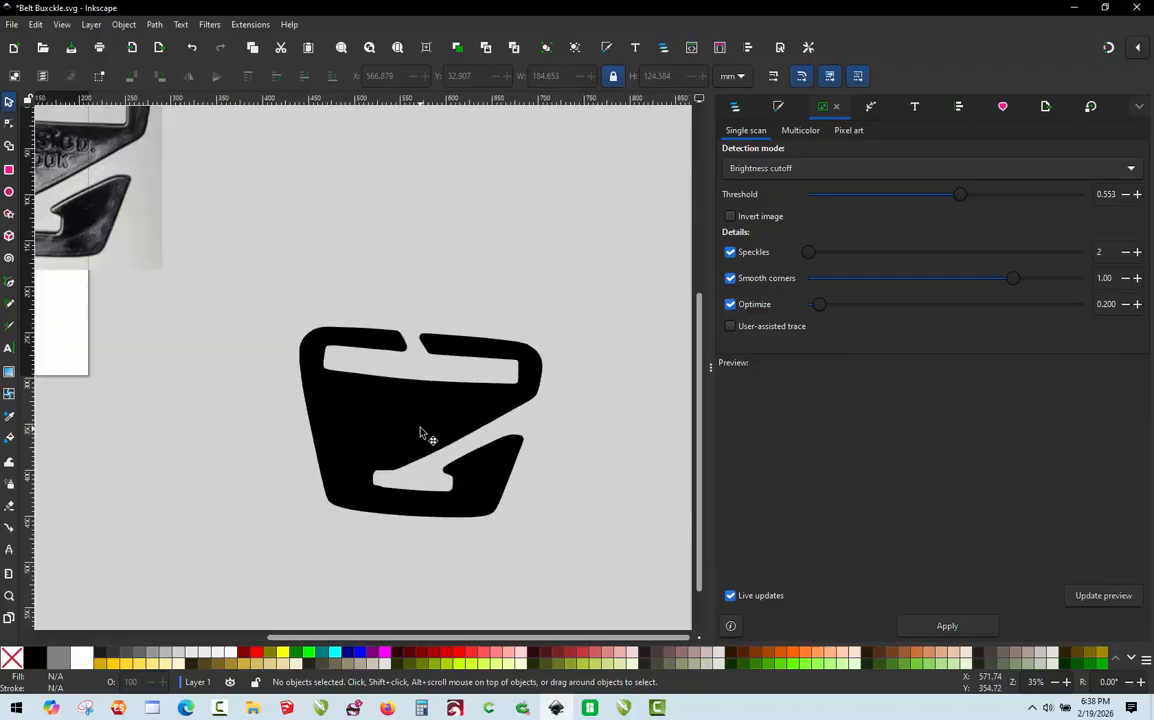
# Step: Rotate the buckle silhouette slightly counterclockwise until its upper and lower edges are level, and deselect it
pyautogui.click(418, 406)
pyautogui.scroll(2, 505, 484)
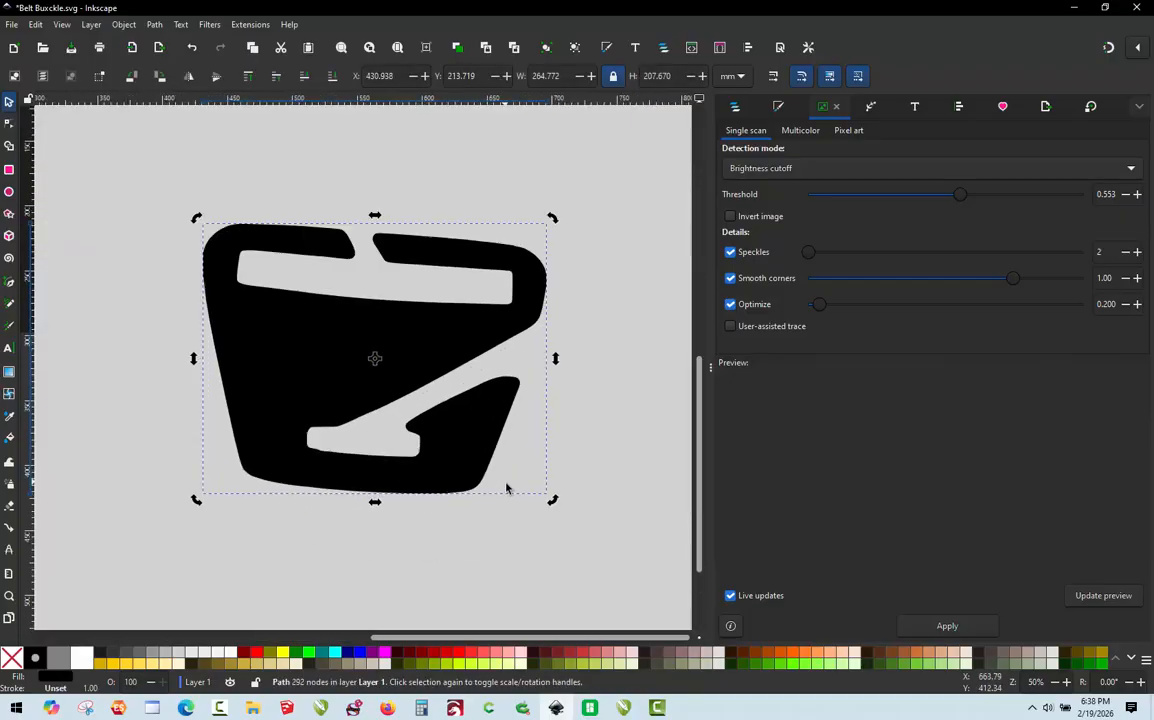
pyautogui.moveTo(549, 492); pyautogui.dragTo(565, 479)
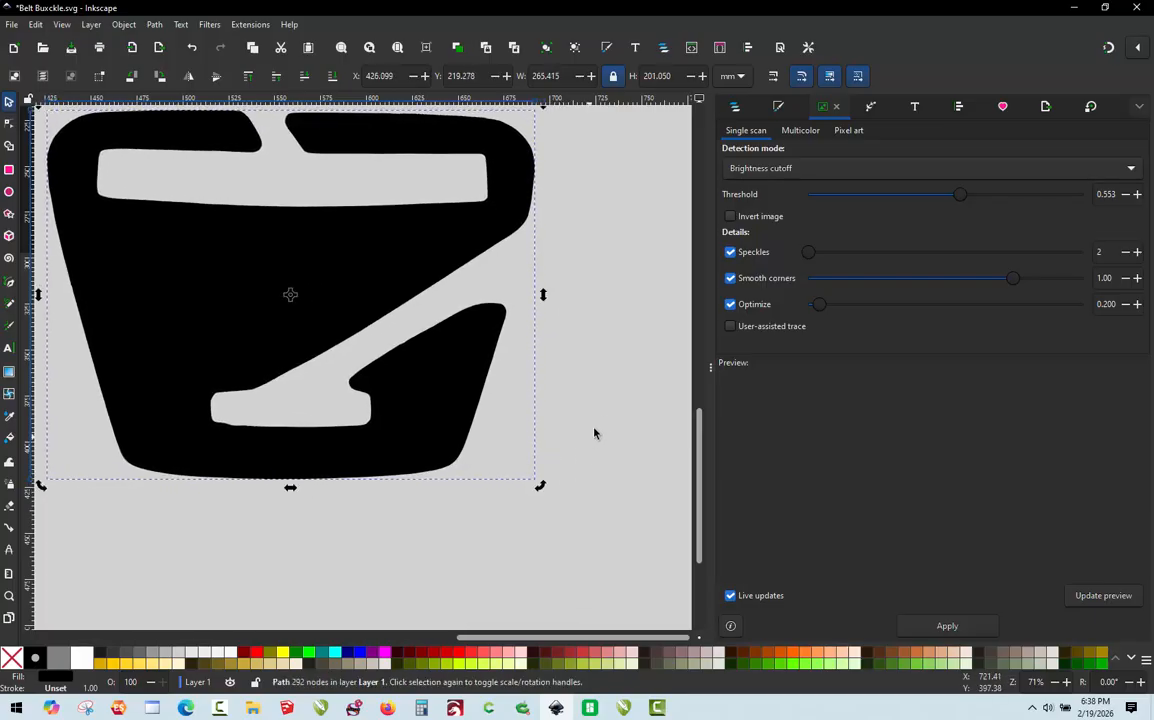
pyautogui.click(604, 419)
pyautogui.scroll(-1, 604, 419)
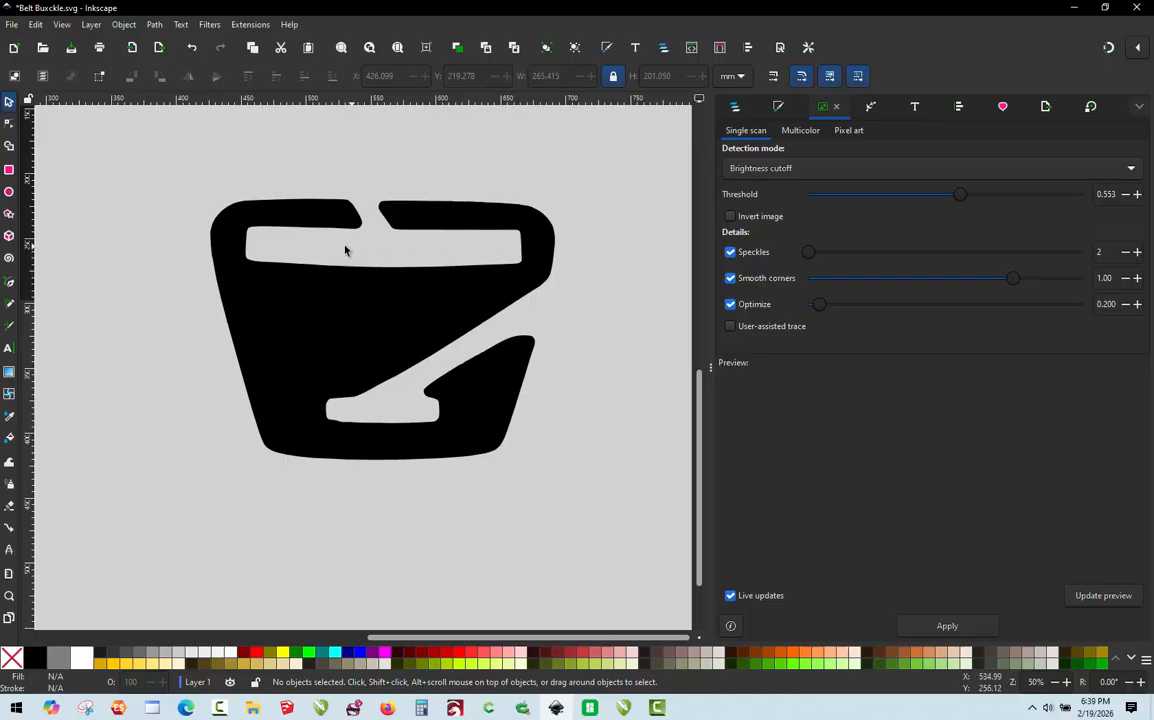
# Step: Draw a red rectangle about 212.7 mm wide and 27 mm high across the full width of the buckle's upper slot
pyautogui.click(9, 169)
pyautogui.moveTo(258, 247); pyautogui.dragTo(521, 270)
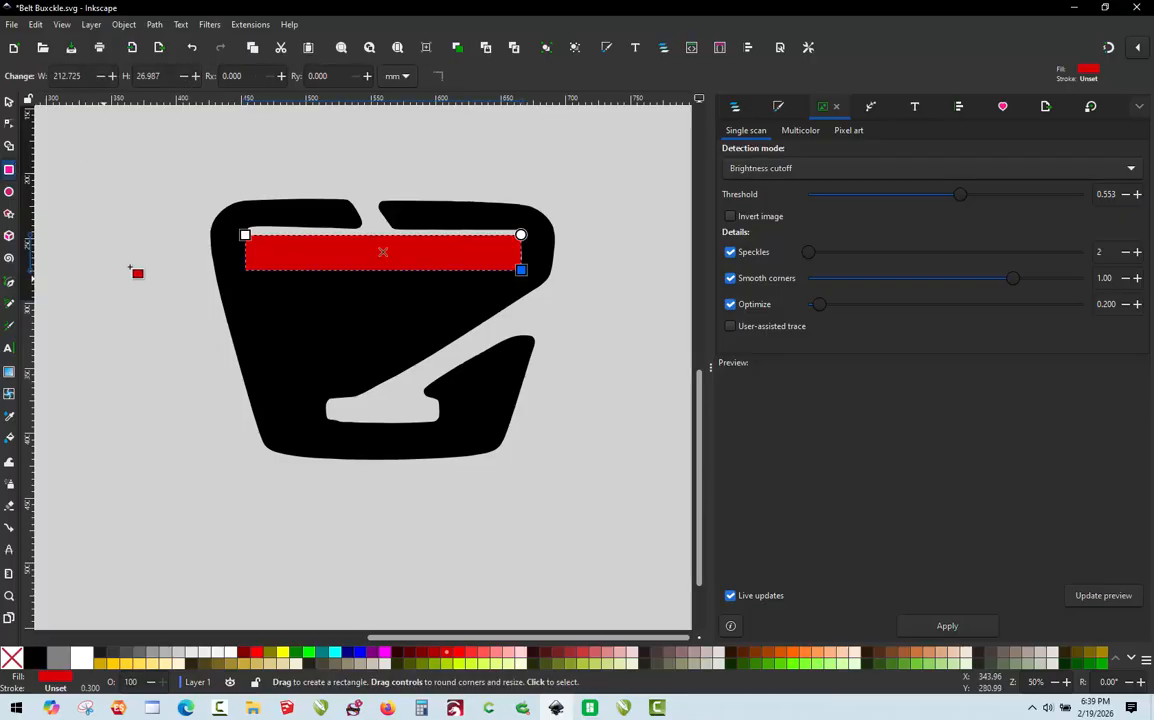
pyautogui.click(9, 101)
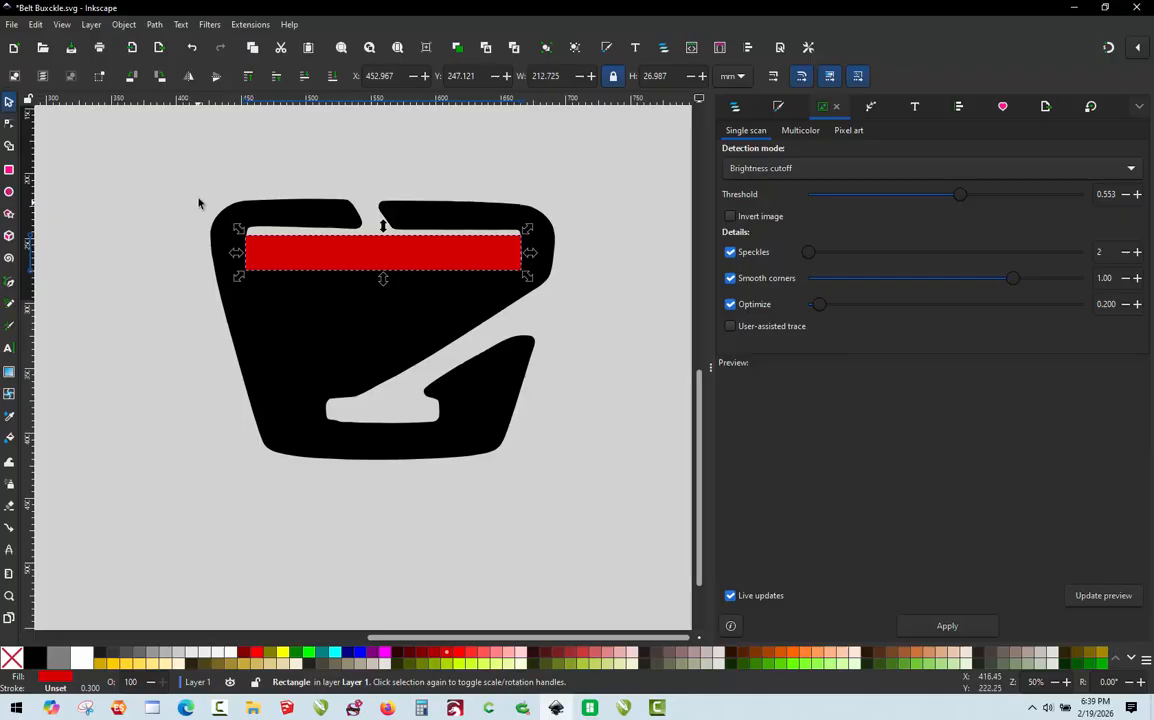
# Step: Switch to Calculator, compute the scale factor 40 ÷ 212.7, close it, and deselect the red rectangle in Inkscape
pyautogui.click(421, 708)
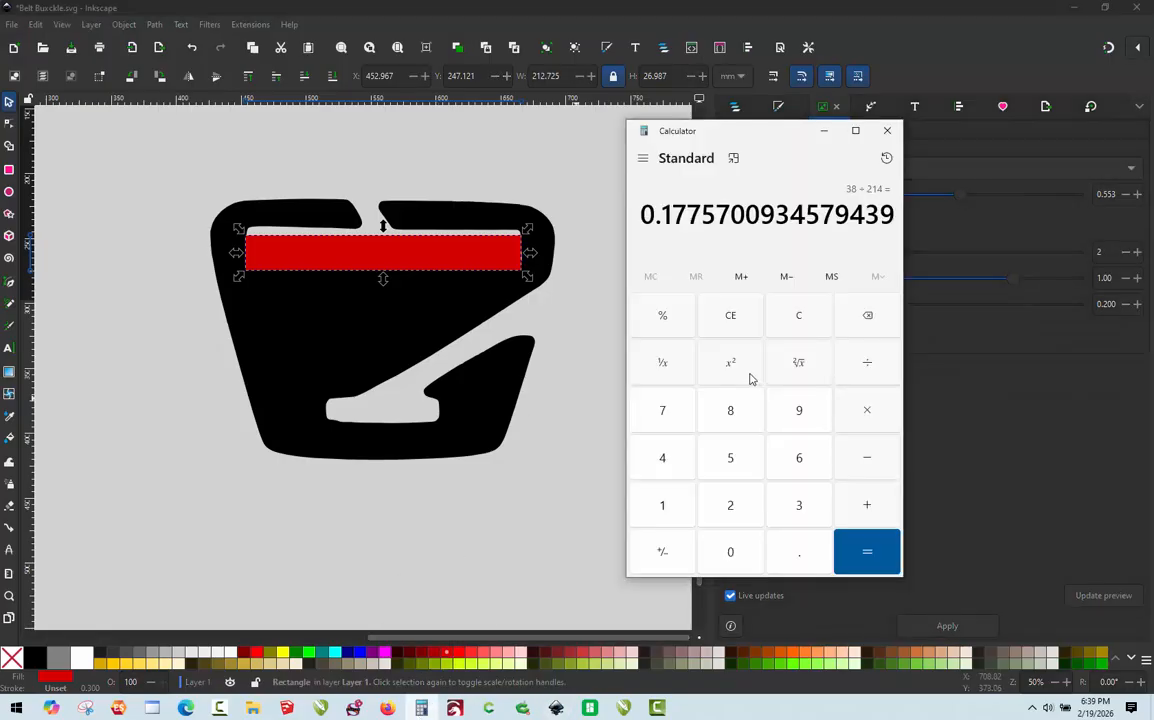
pyautogui.click(799, 317)
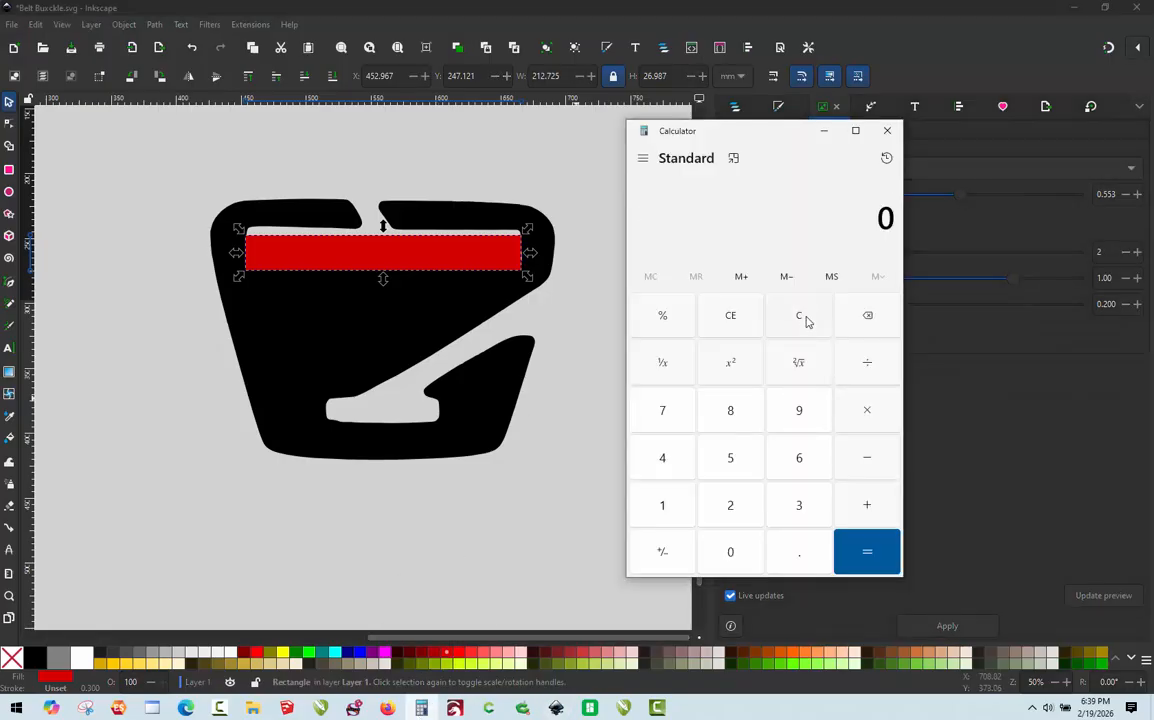
pyautogui.click(661, 462)
pyautogui.click(733, 550)
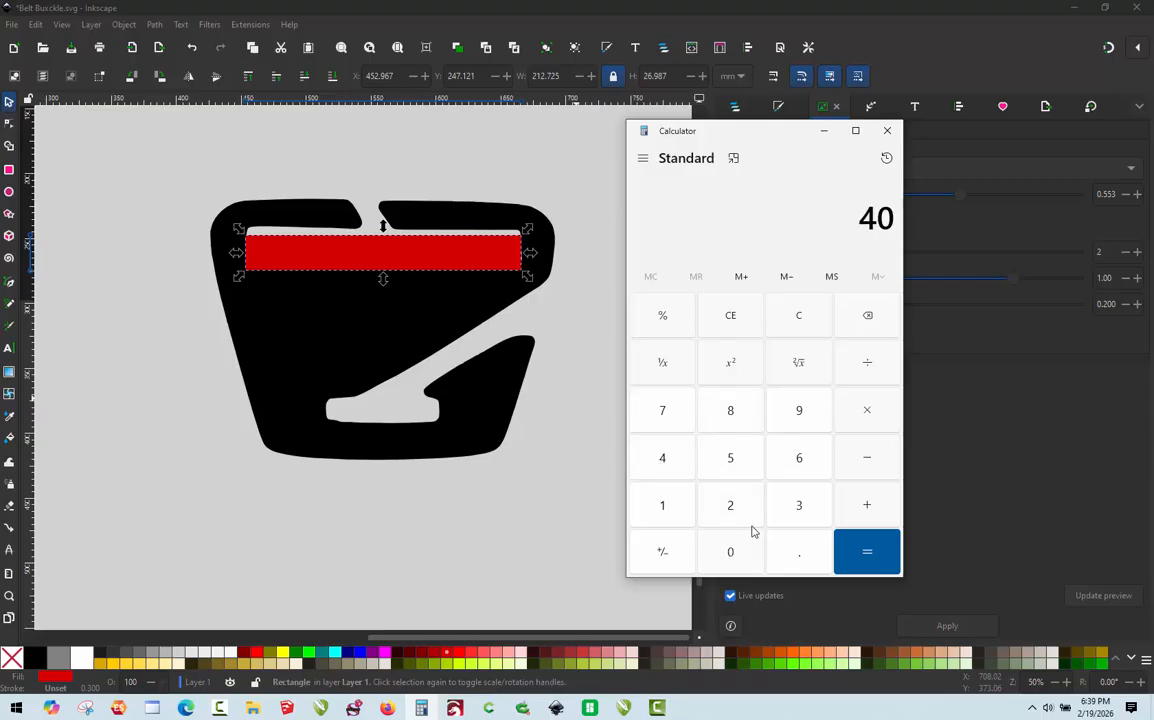
pyautogui.click(868, 366)
pyautogui.click(731, 508)
pyautogui.click(664, 508)
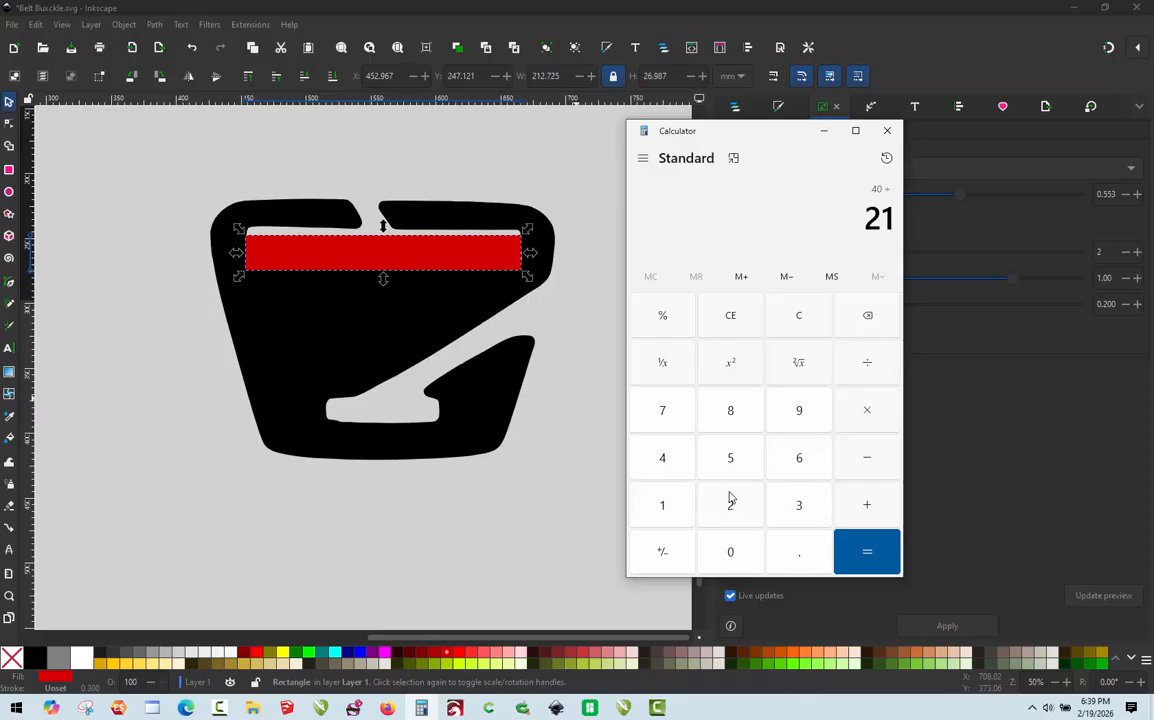
pyautogui.click(731, 508)
pyautogui.click(799, 553)
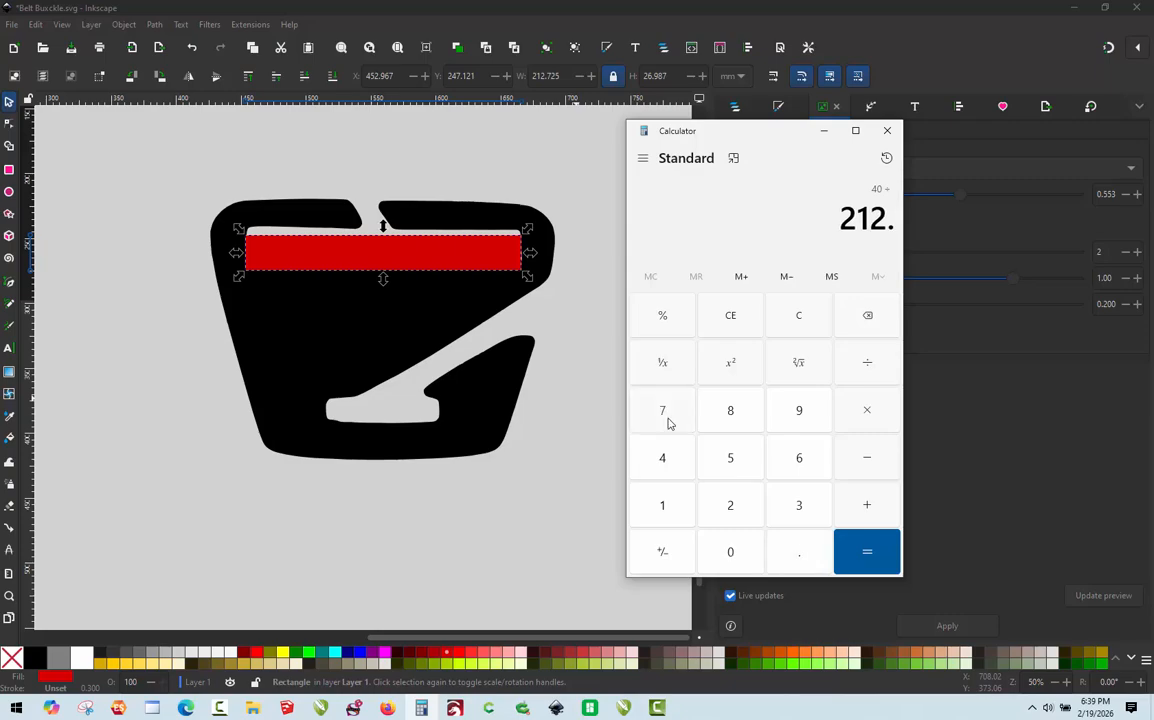
pyautogui.click(667, 416)
pyautogui.click(881, 564)
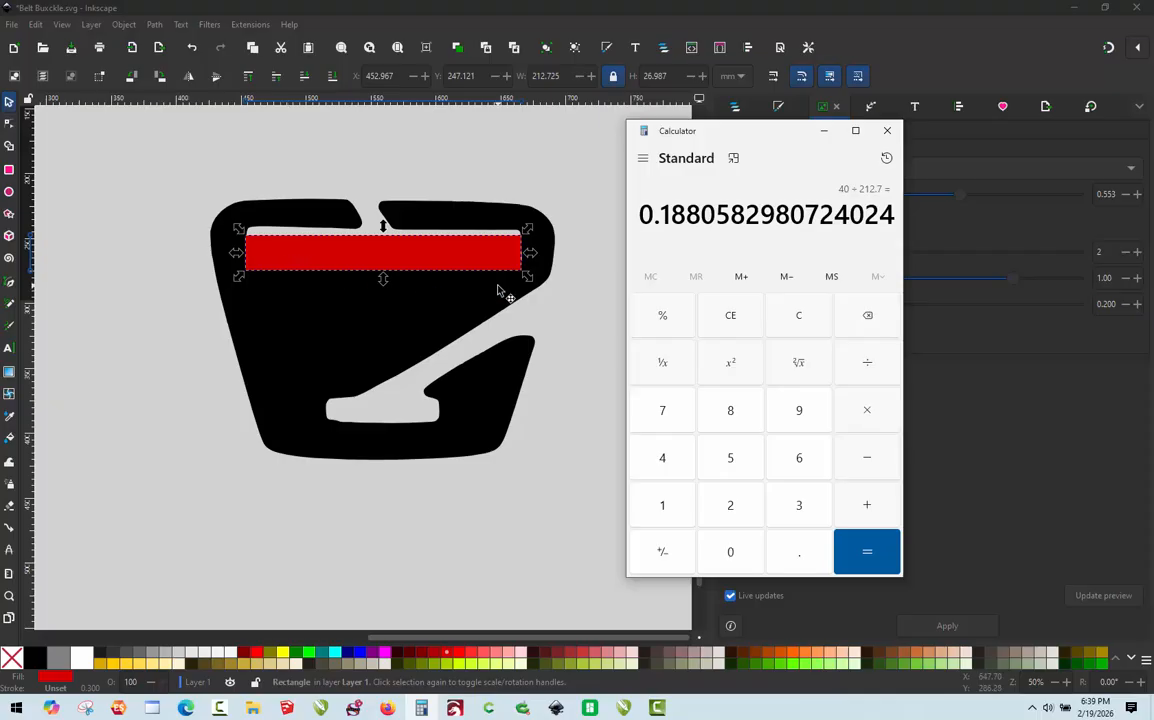
pyautogui.click(889, 134)
pyautogui.click(178, 160)
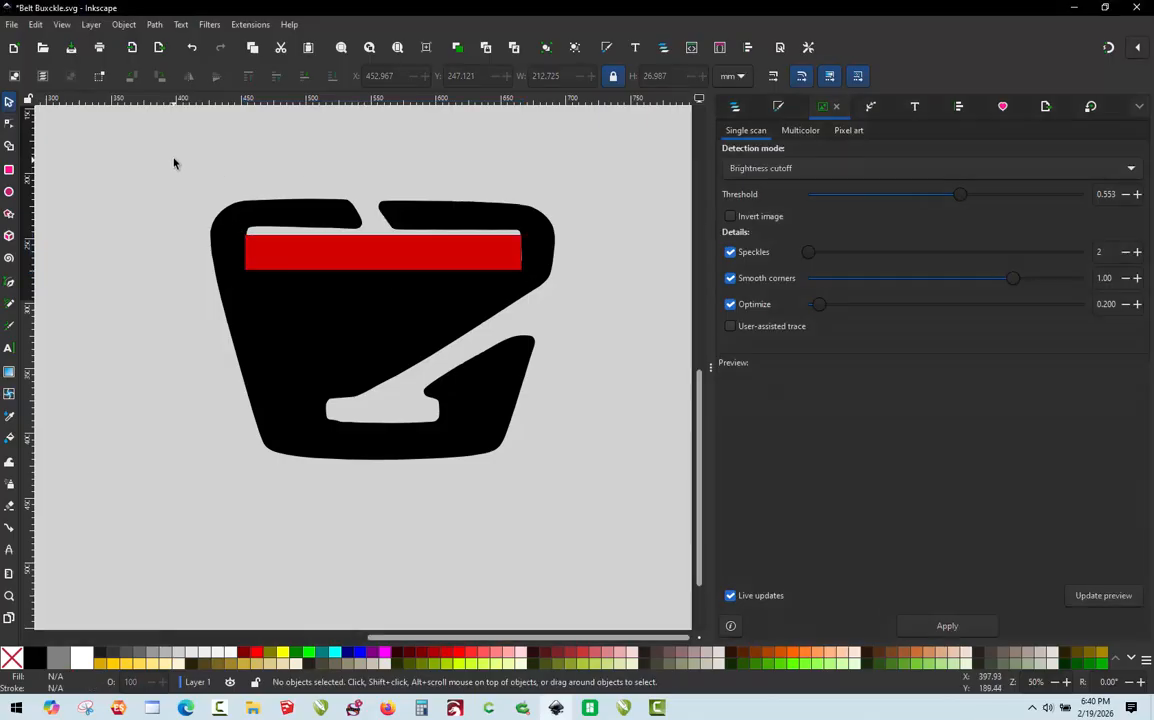
# Step: Select the buckle silhouette together with the red rectangle, scale both proportionally to 19%, and deselect them
pyautogui.moveTo(174, 163); pyautogui.dragTo(582, 544)
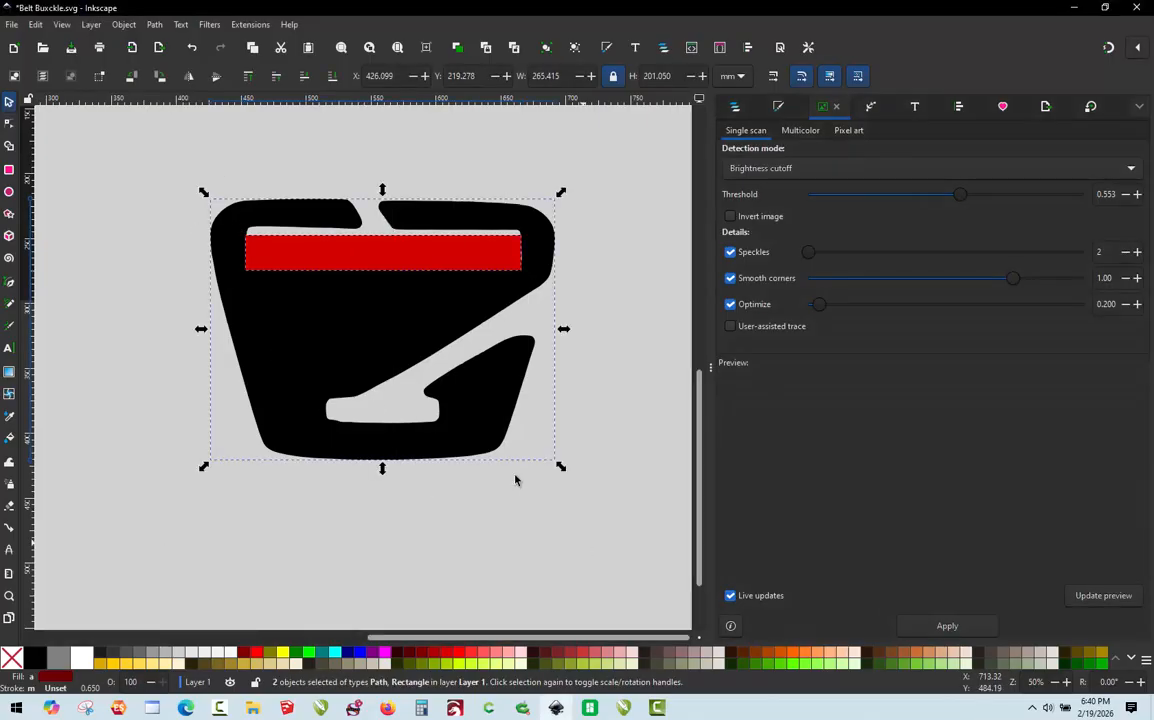
pyautogui.click(1137, 108)
pyautogui.click(1100, 312)
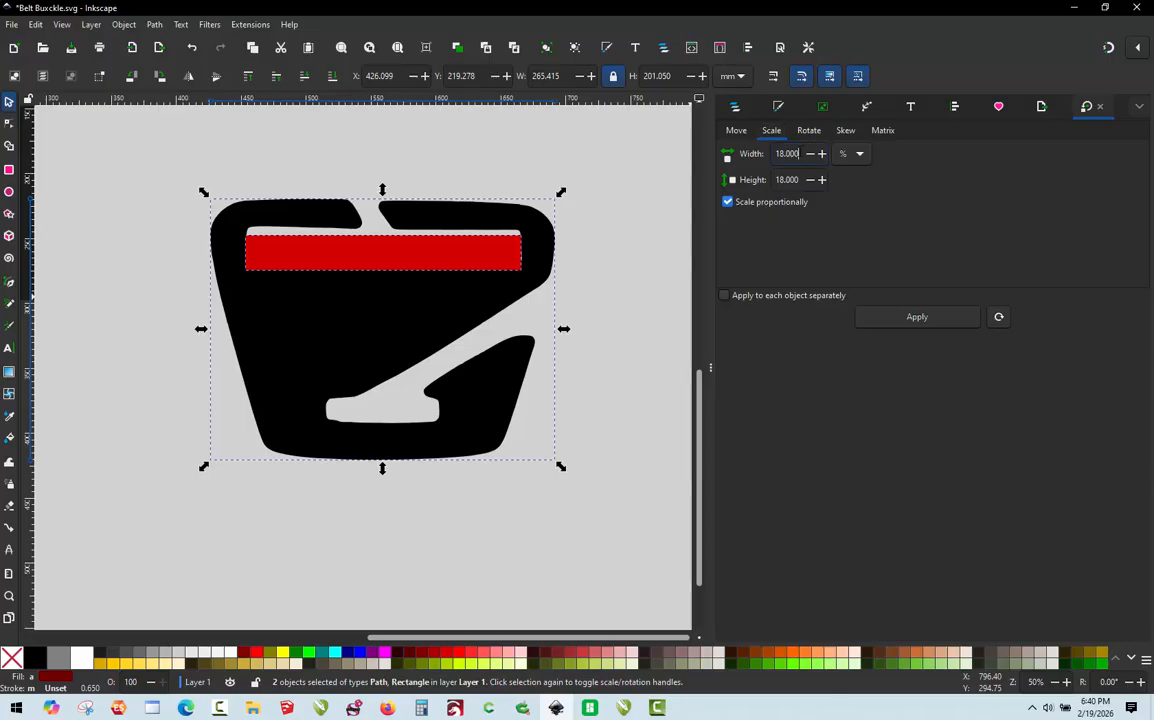
pyautogui.doubleClick(790, 153)
pyautogui.write('19')
pyautogui.press('Return')
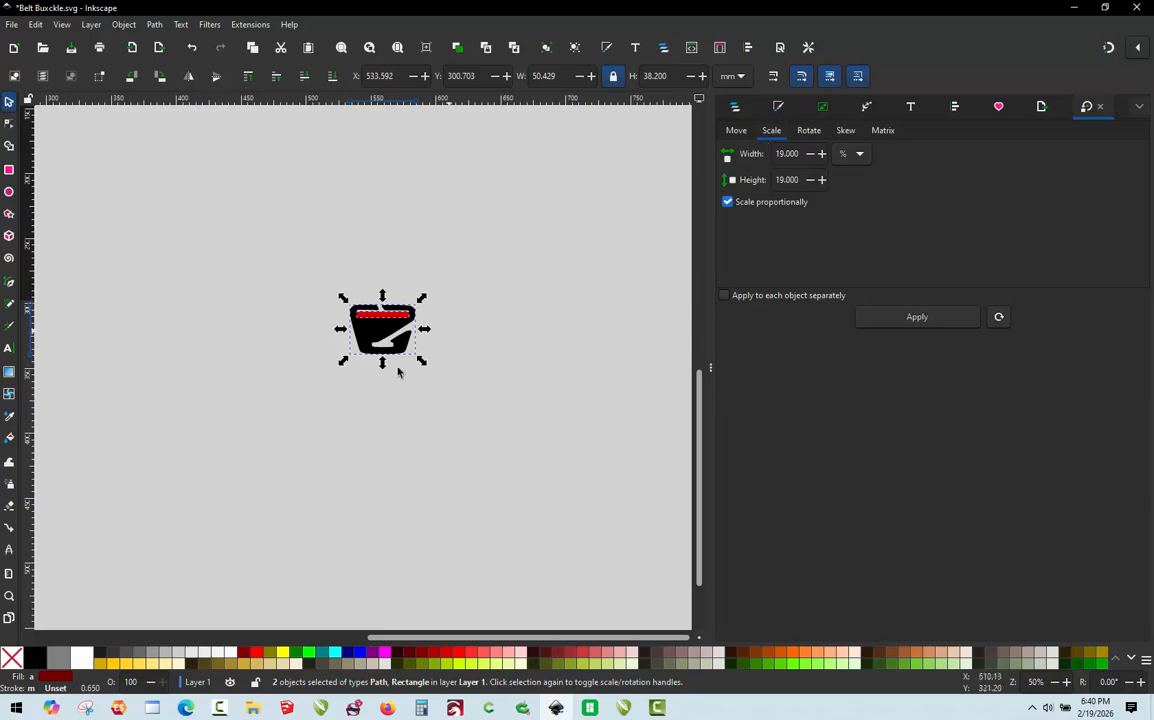
pyautogui.click(376, 244)
# Step: Check the scaled red rectangle's width against the 40 mm slot target, and deselect it
pyautogui.scroll(2, 446, 254)
pyautogui.scroll(2, 332, 387)
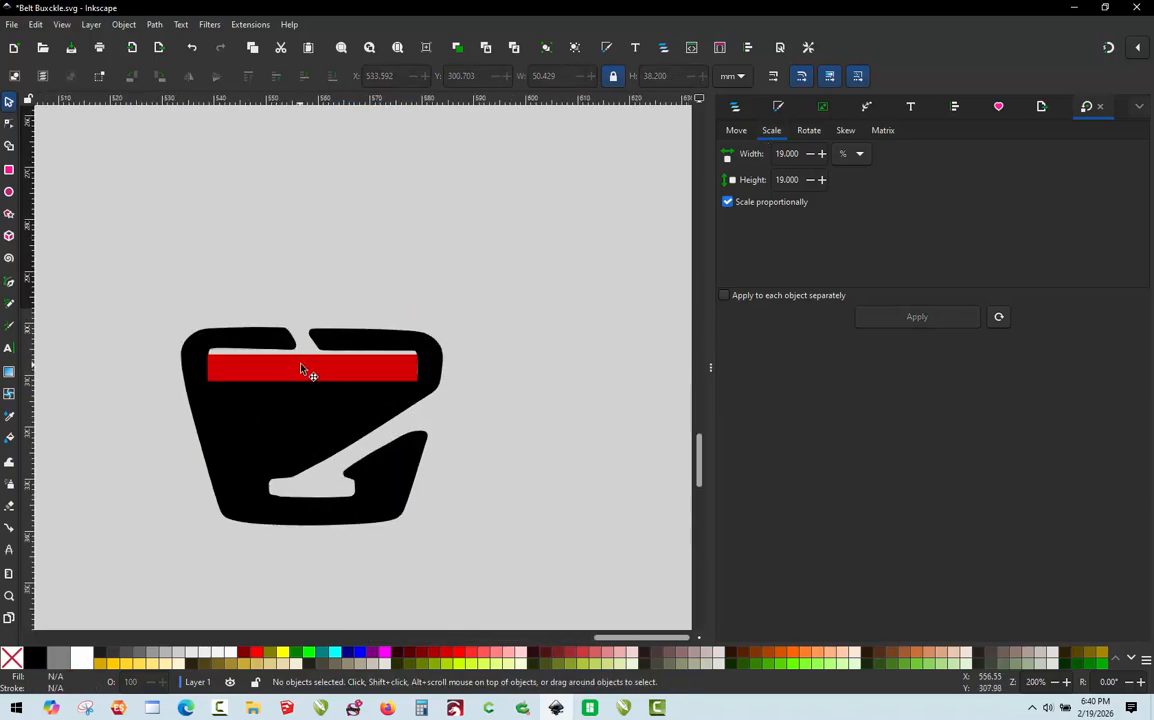
pyautogui.click(303, 368)
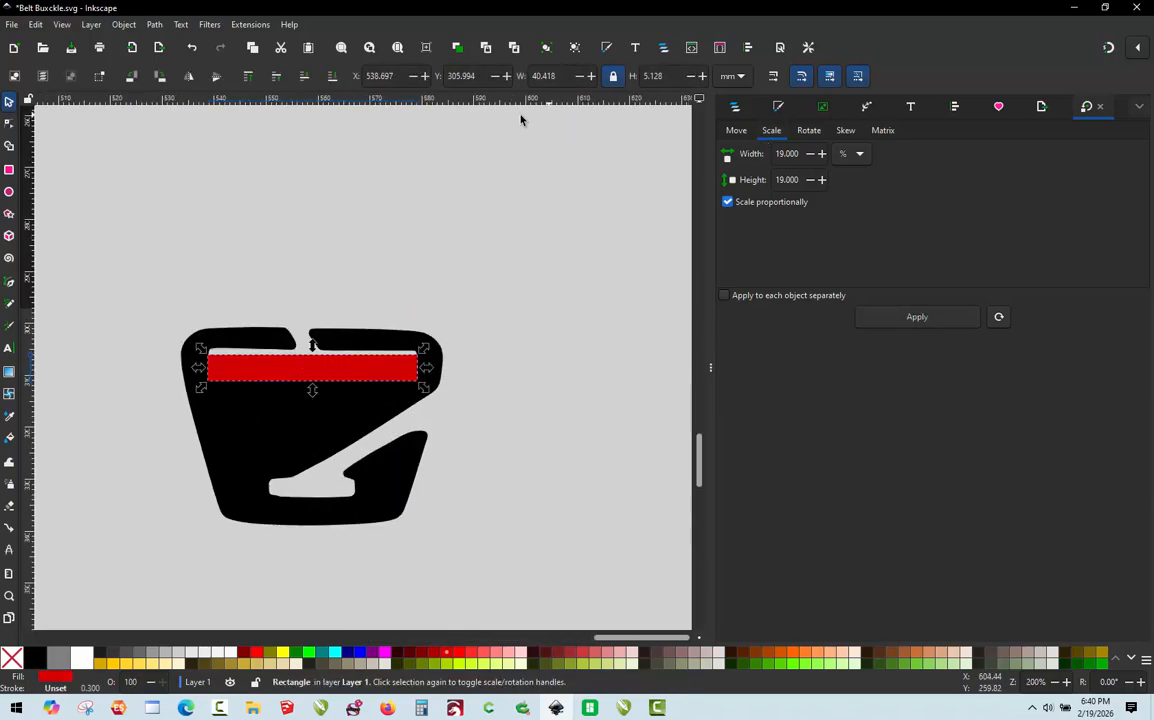
pyautogui.click(505, 227)
# Step: Delete the red measuring rectangle from the buckle's upper slot and save the drawing
pyautogui.scroll(-2, 505, 227)
pyautogui.scroll(2, 436, 287)
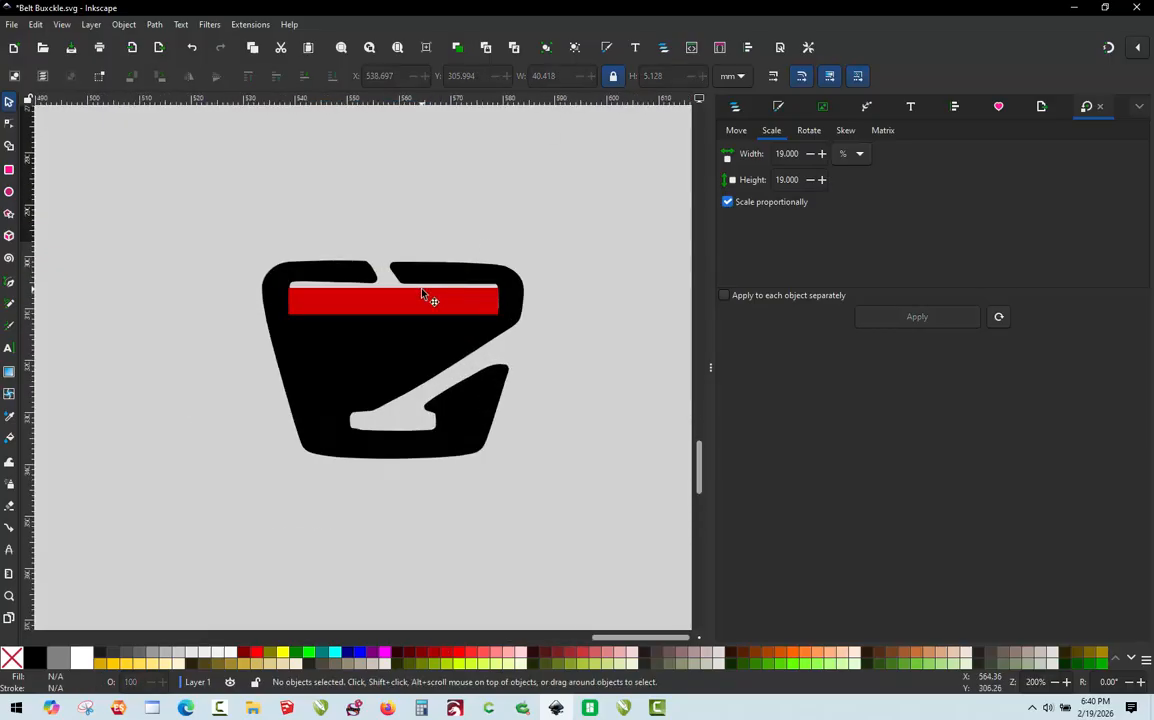
pyautogui.scroll(1, 424, 292)
pyautogui.click(423, 294)
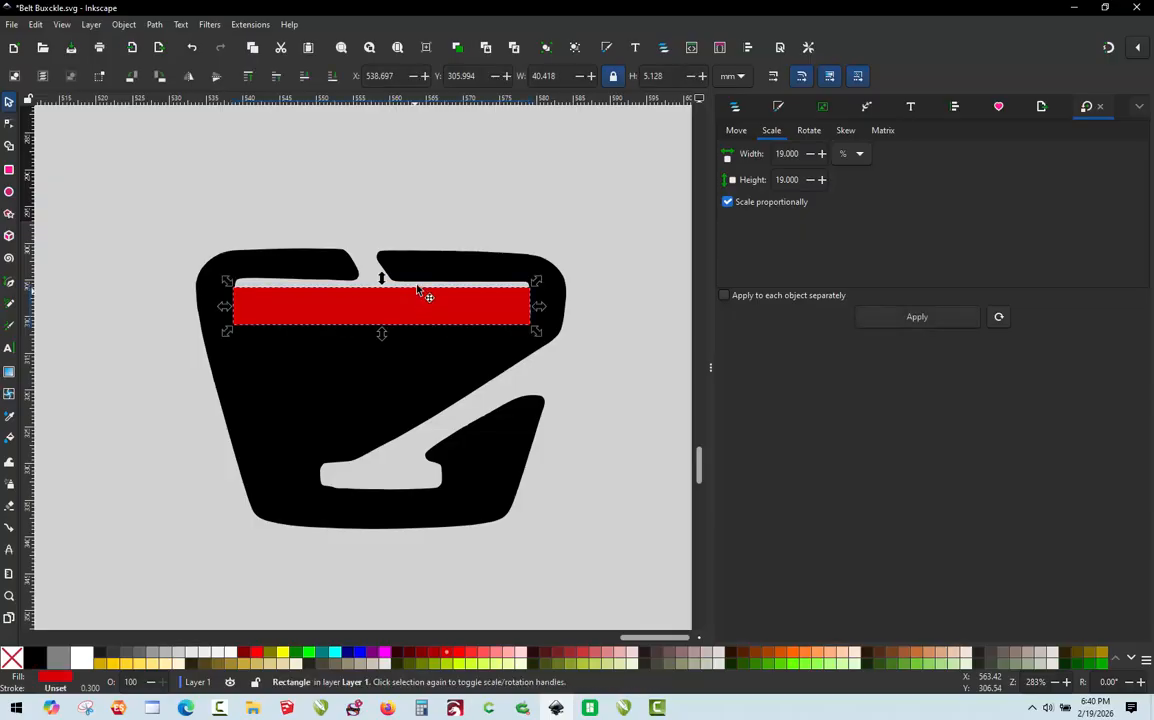
pyautogui.press('Delete')
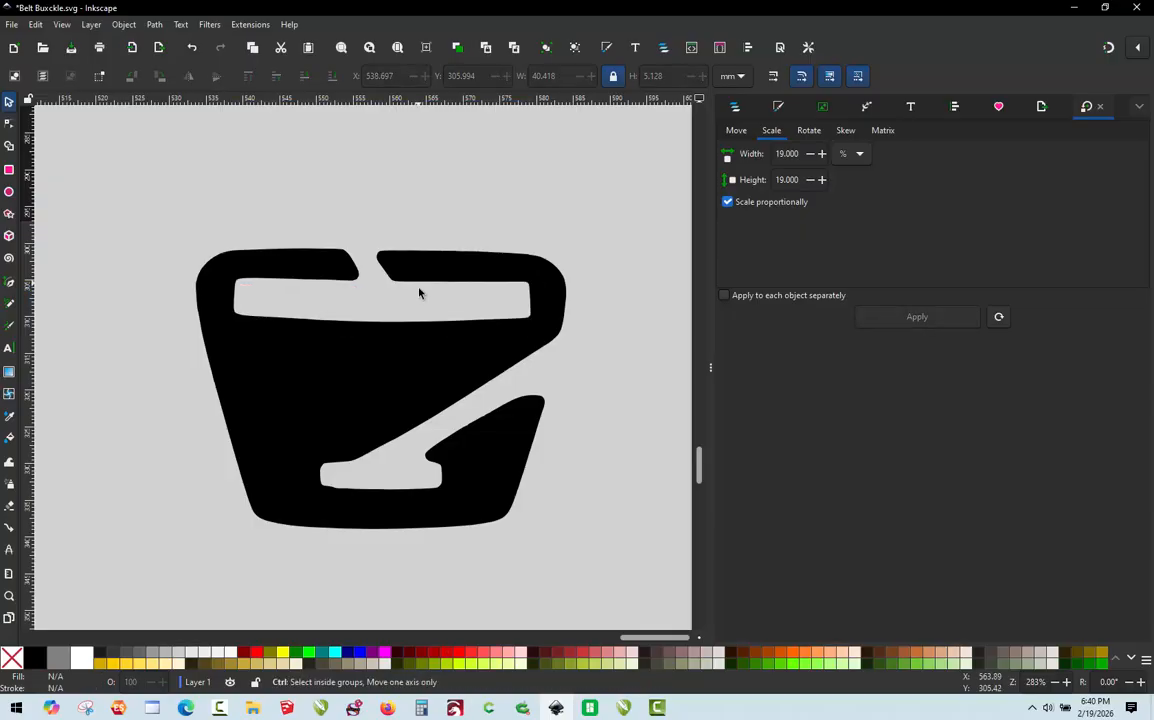
pyautogui.hotkey('ctrl', 's')
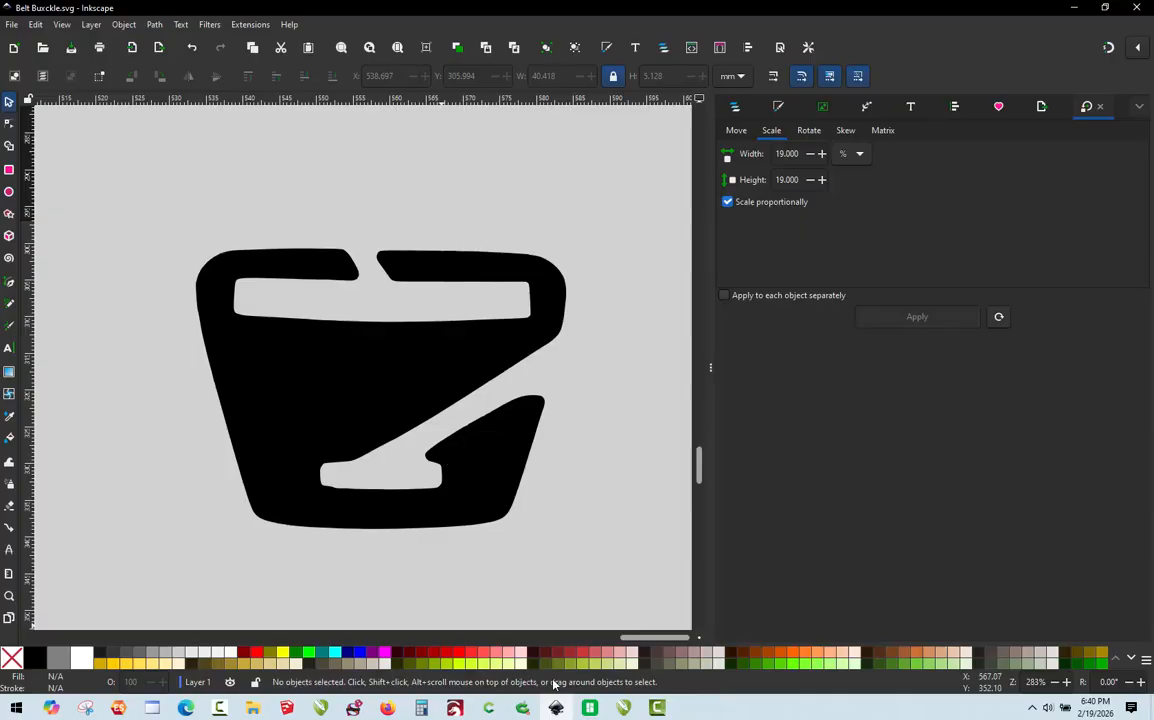
# Step: Switch to the untitled Bambu Studio project and import Belt Buxckle.svg from the Desktop
pyautogui.click(590, 708)
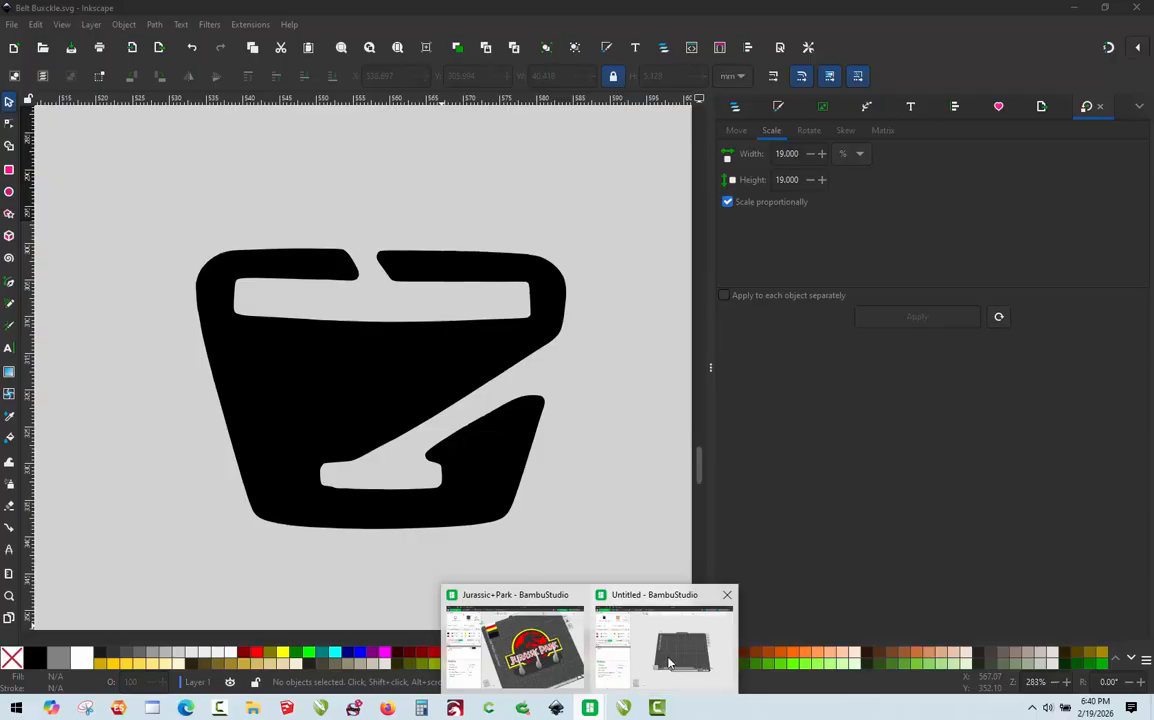
pyautogui.click(610, 683)
pyautogui.click(22, 11)
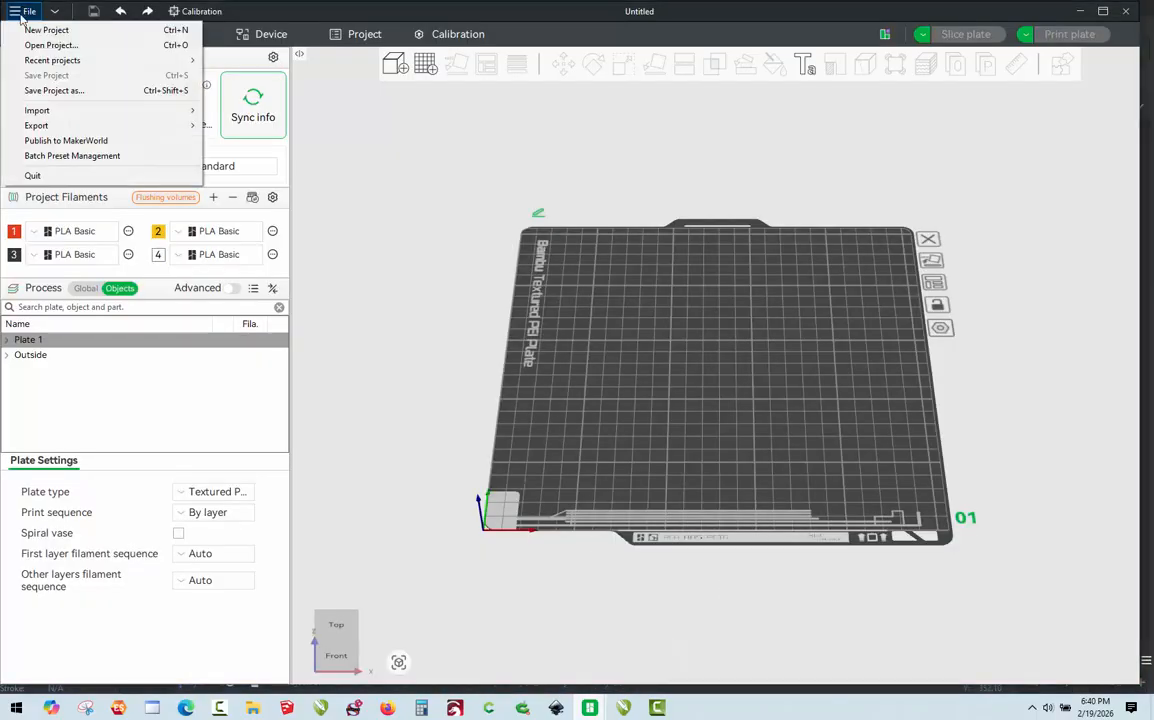
pyautogui.moveTo(54, 113)
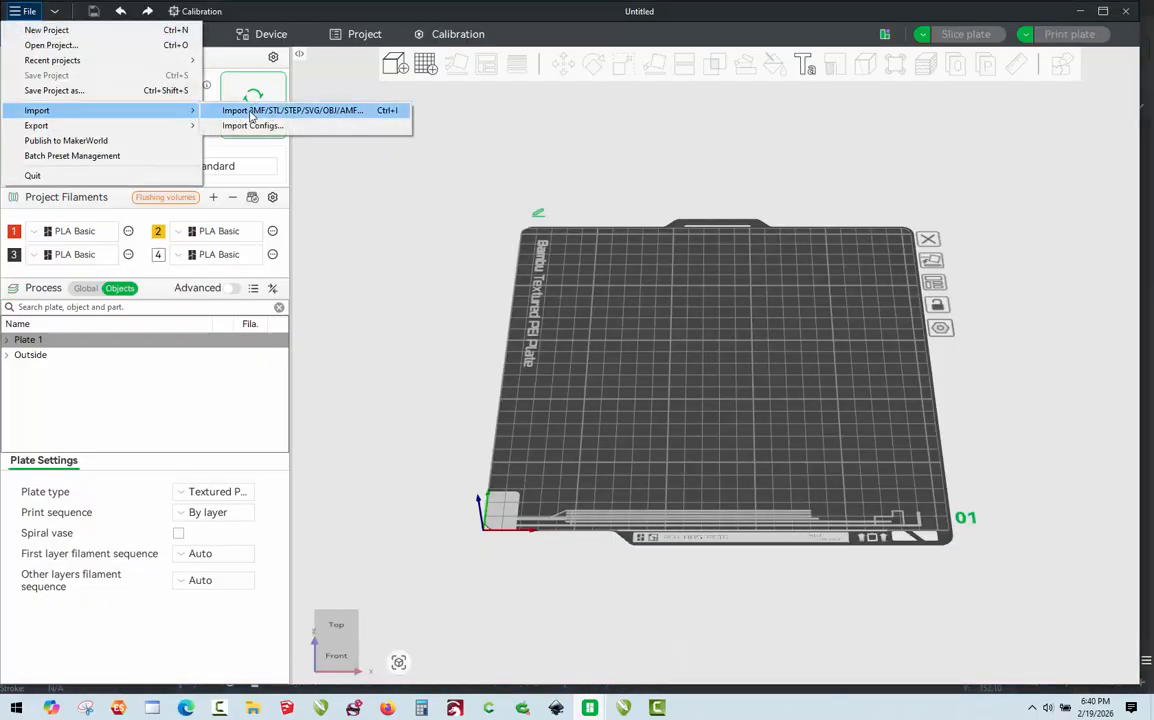
pyautogui.click(228, 108)
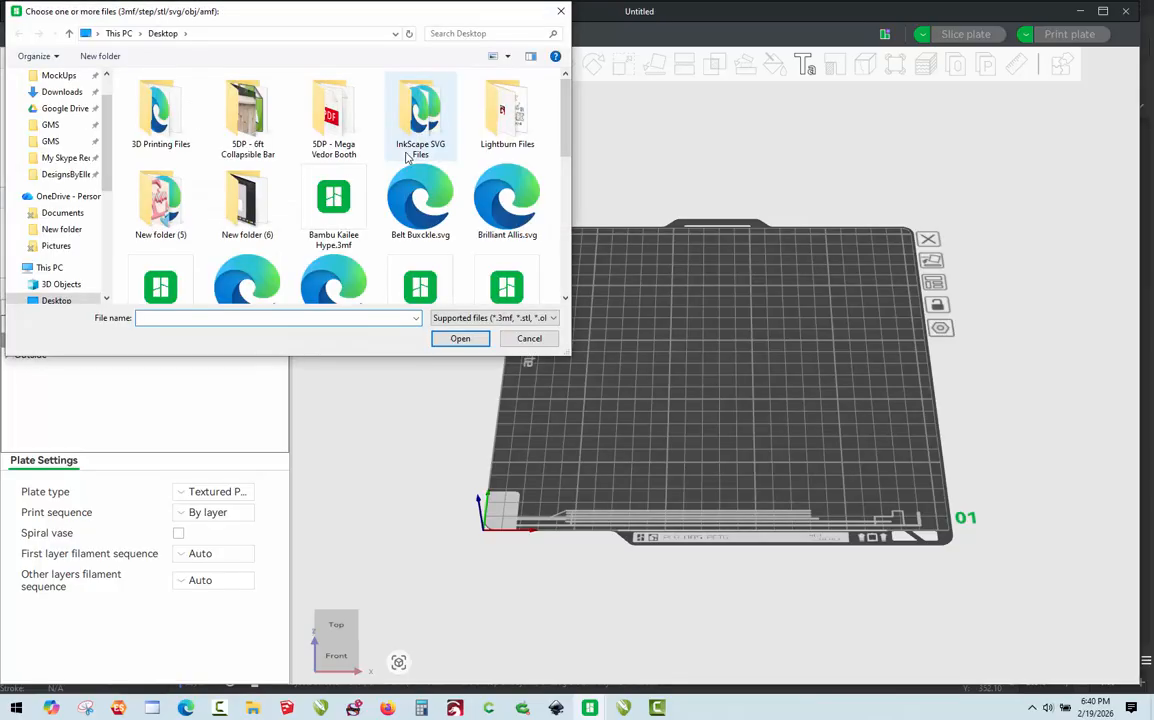
pyautogui.doubleClick(420, 200)
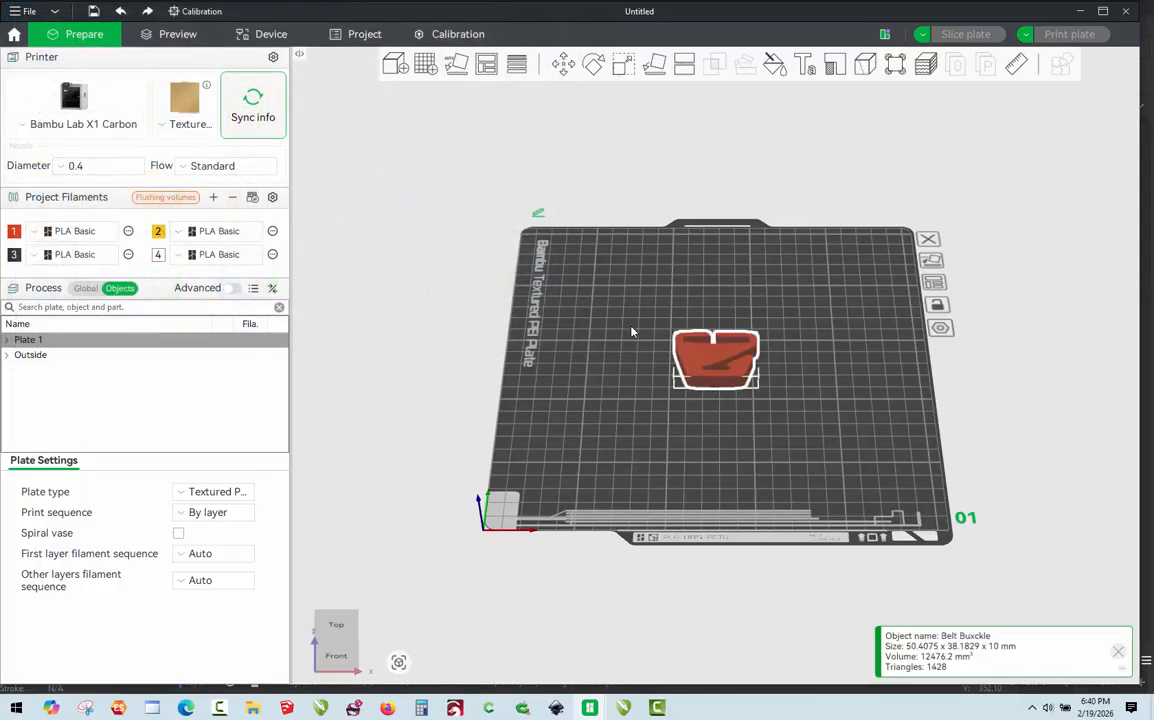
# Step: Set the buckle model's Z size to 8 mm without uniform scaling, and deselect the model
pyautogui.scroll(2, 752, 381)
pyautogui.moveTo(852, 360); pyautogui.dragTo(875, 353)
pyautogui.scroll(5, 875, 353)
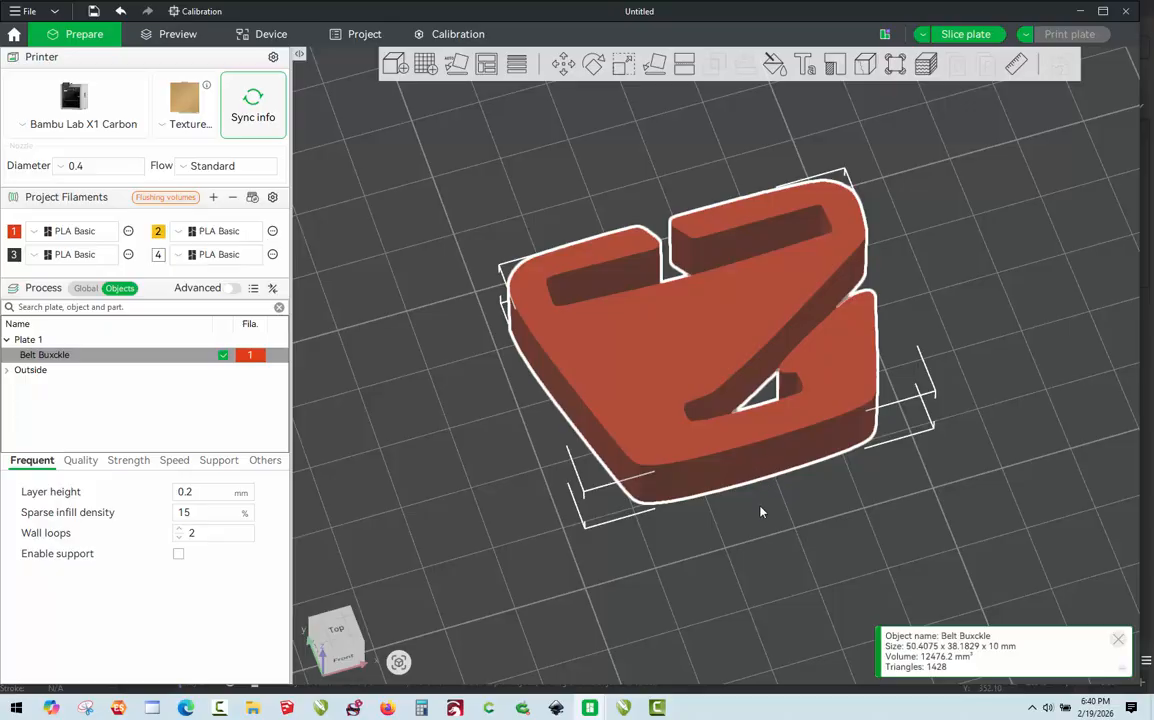
pyautogui.click(622, 67)
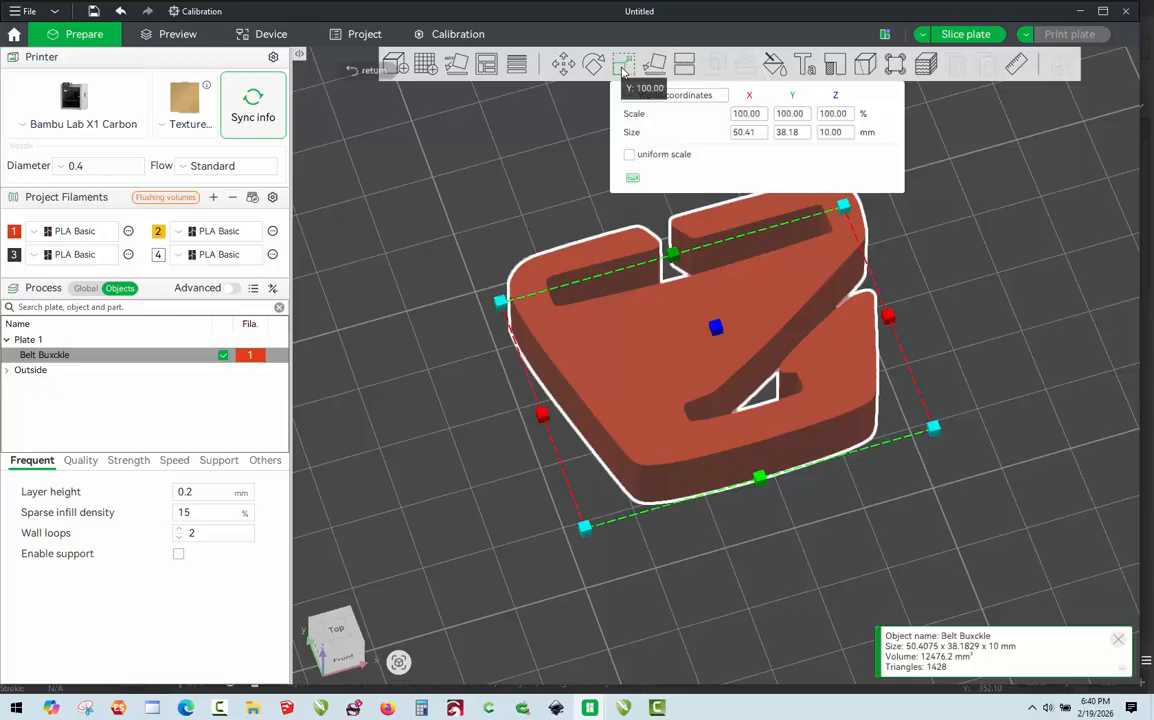
pyautogui.click(842, 133)
pyautogui.write('8')
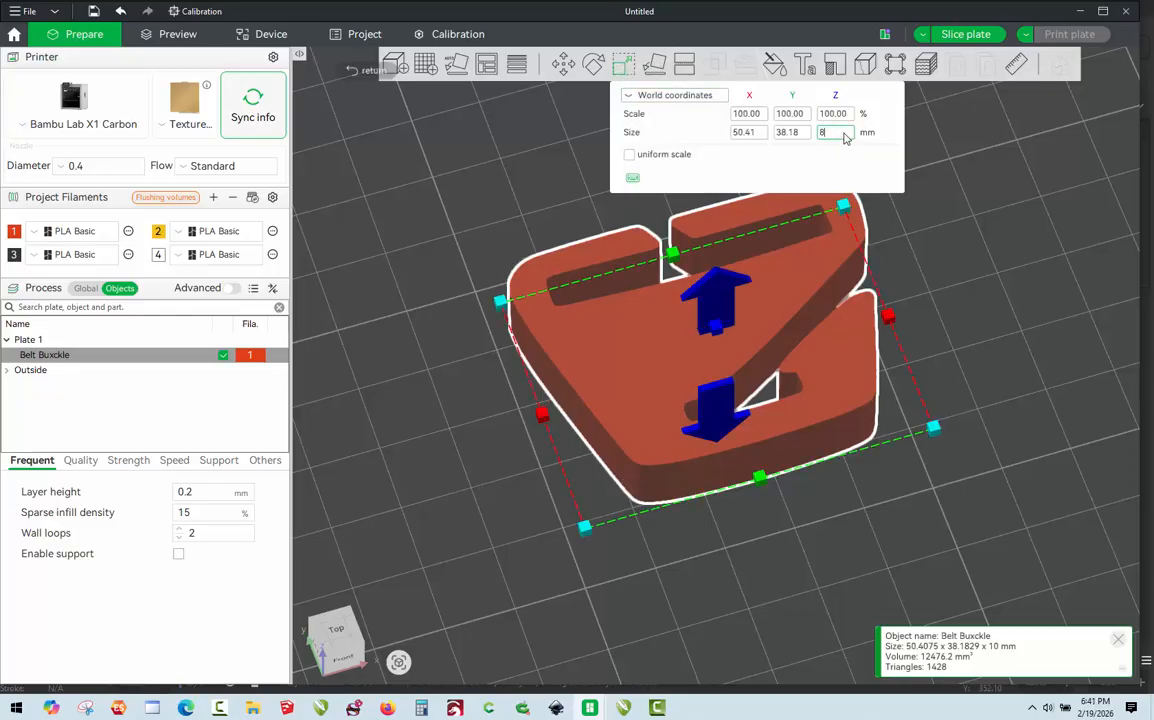
pyautogui.press('Return')
pyautogui.click(914, 317)
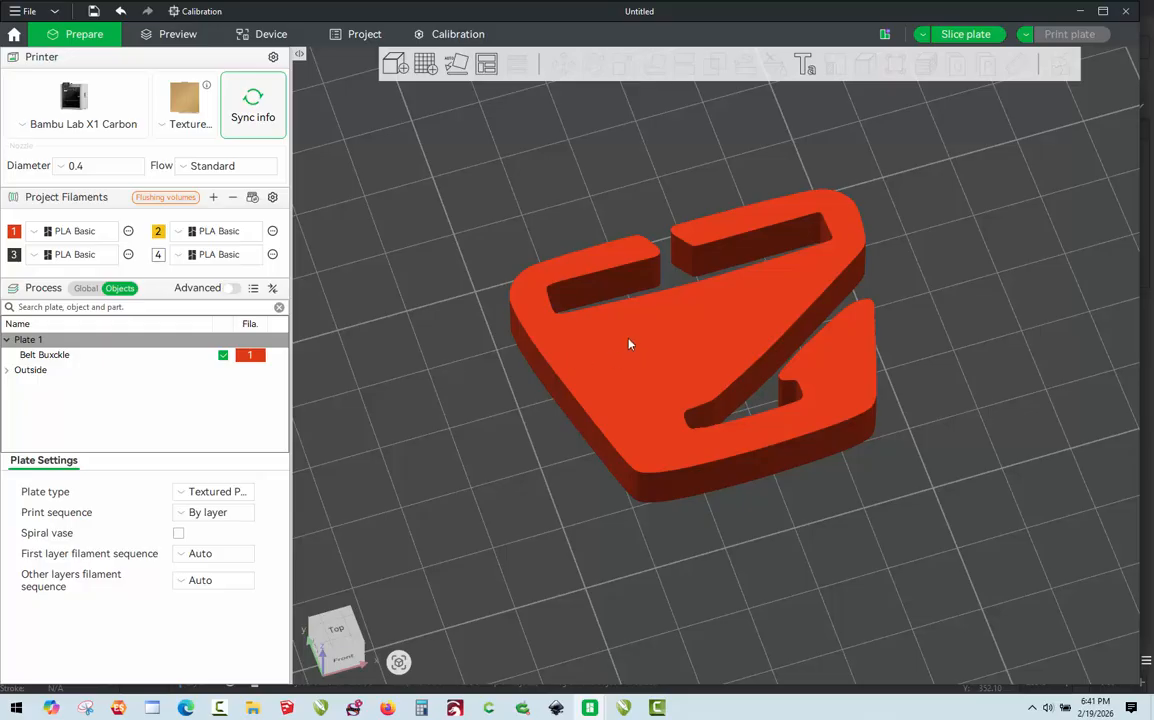
# Step: Inspect the buckle model's slots, hook and thickness from above and at an angle
pyautogui.moveTo(787, 467); pyautogui.dragTo(770, 486)
pyautogui.press('1')
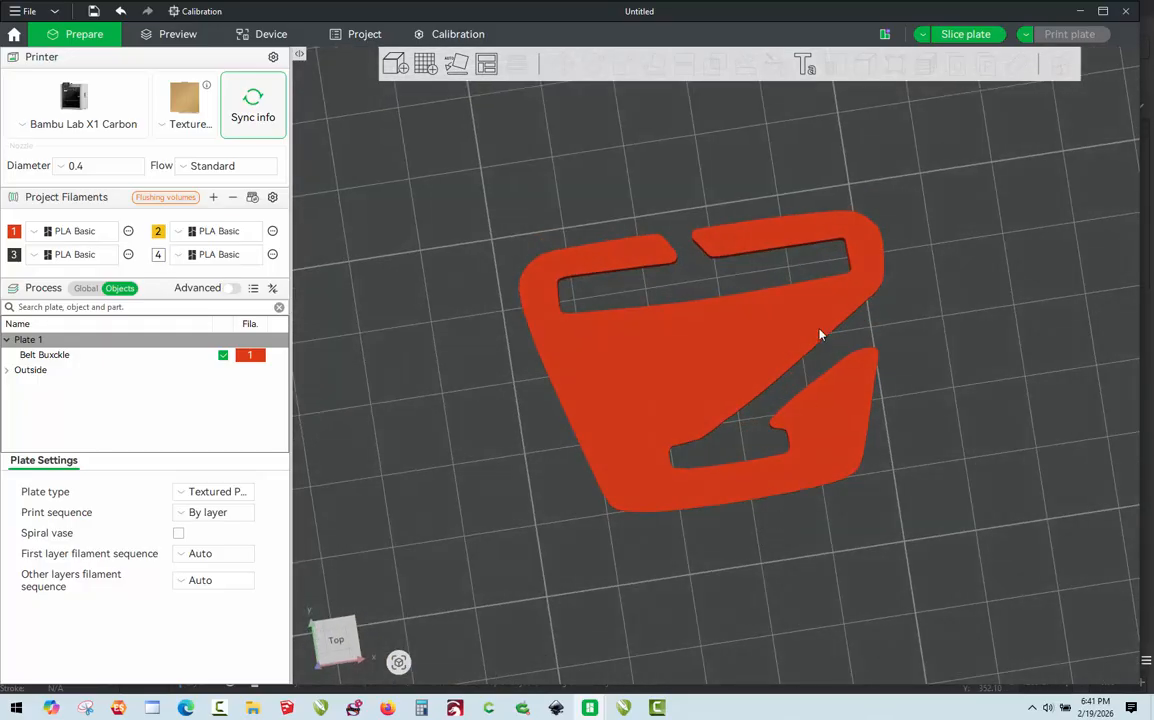
pyautogui.scroll(3, 900, 315)
pyautogui.press('0')
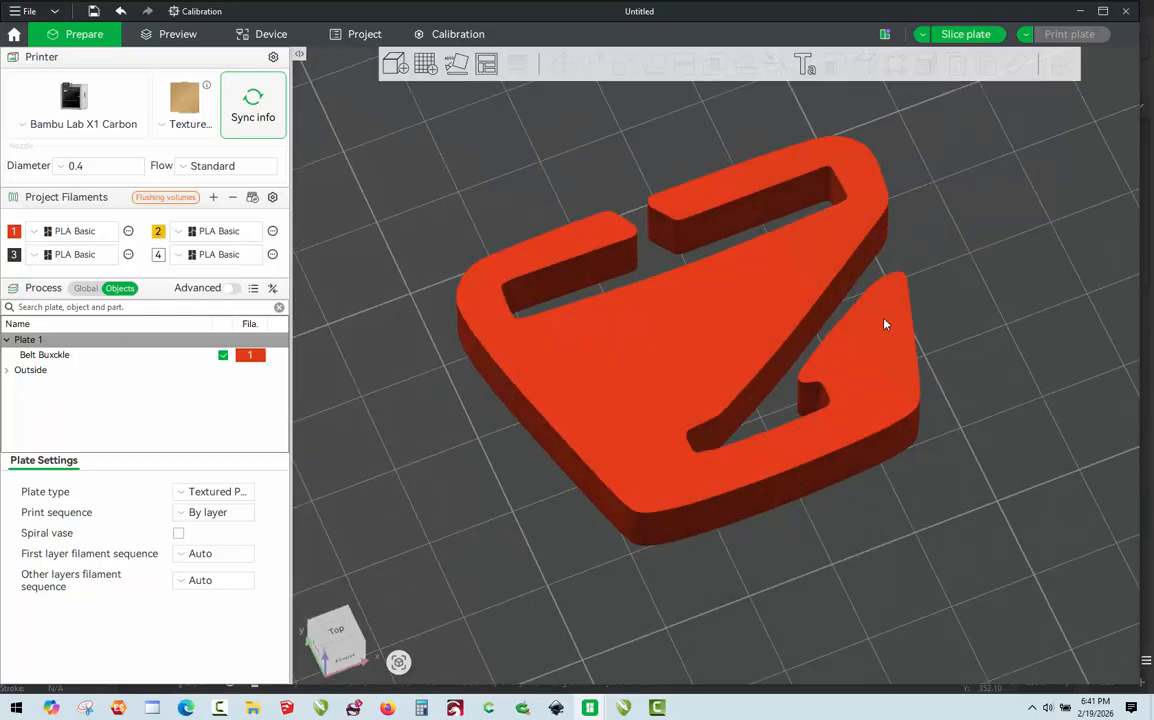
pyautogui.moveTo(1028, 340)
pyautogui.mouseDown()
pyautogui.moveTo(1016, 347)
pyautogui.moveTo(1009, 331)
pyautogui.moveTo(1025, 319)
pyautogui.mouseUp()
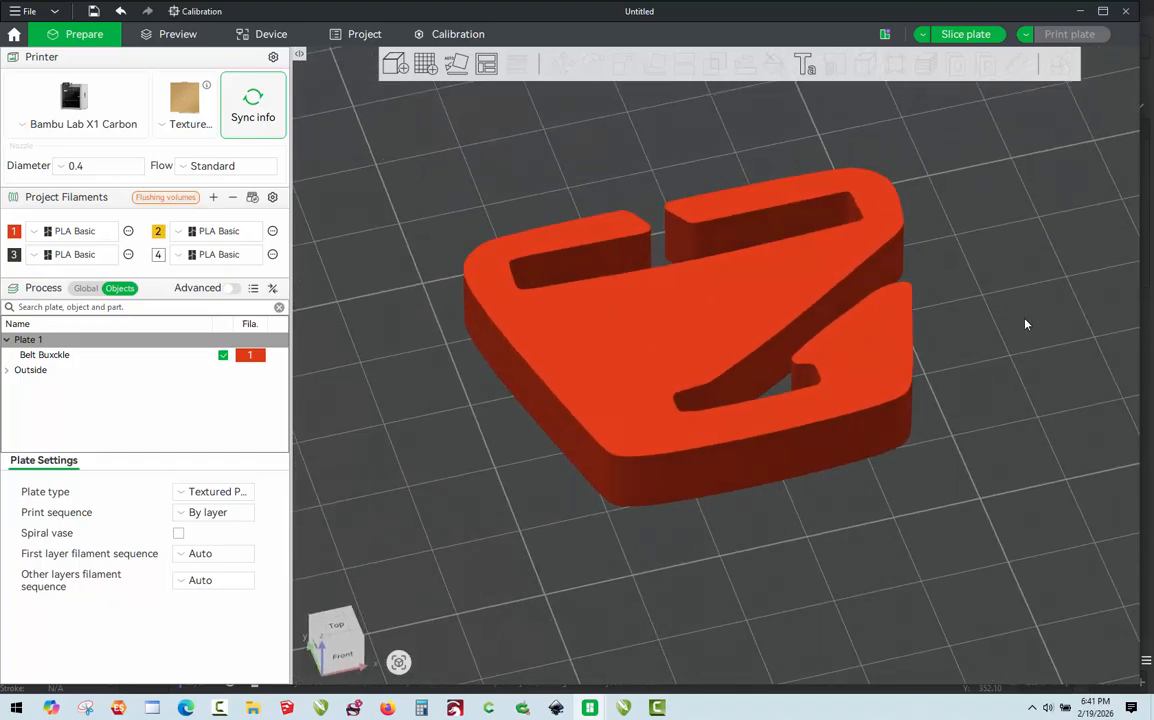
pyautogui.moveTo(912, 466); pyautogui.dragTo(917, 499)
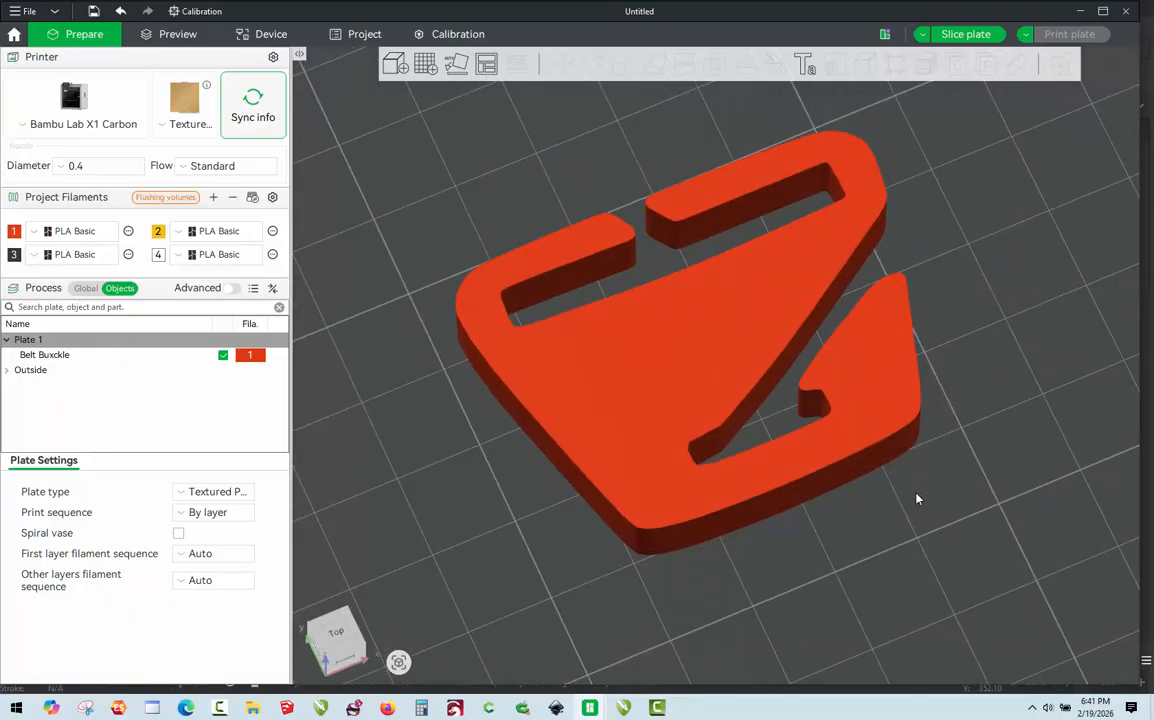